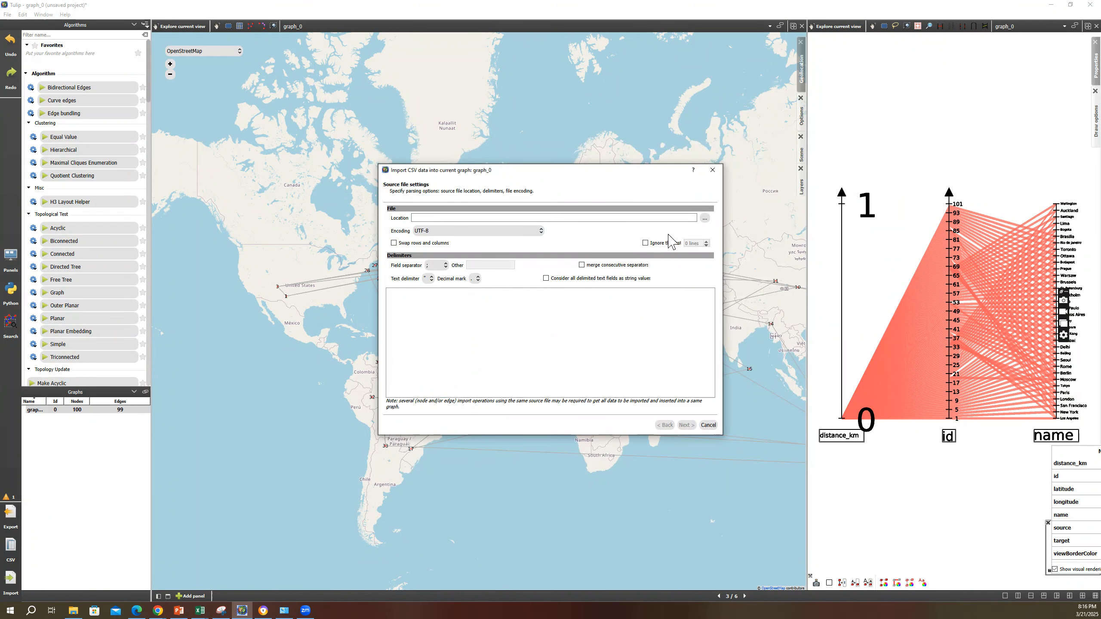
Step: Load edges2.csv from New folder (2) in the CSV import to preview its source, target and distance_km columns, and cancel the import
click(704, 218)
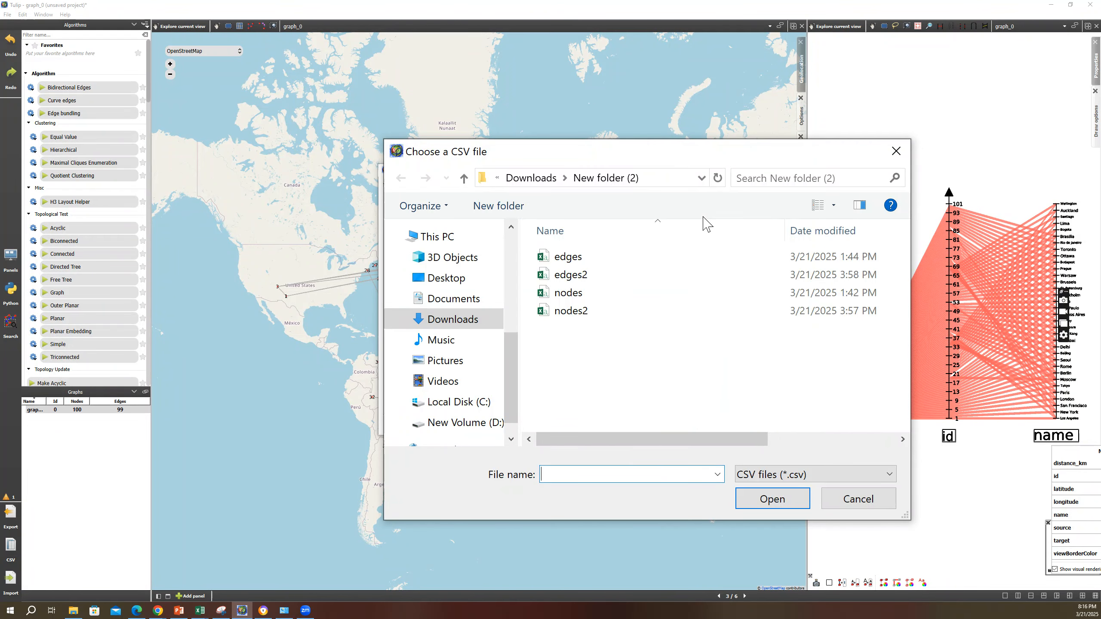
click(592, 296)
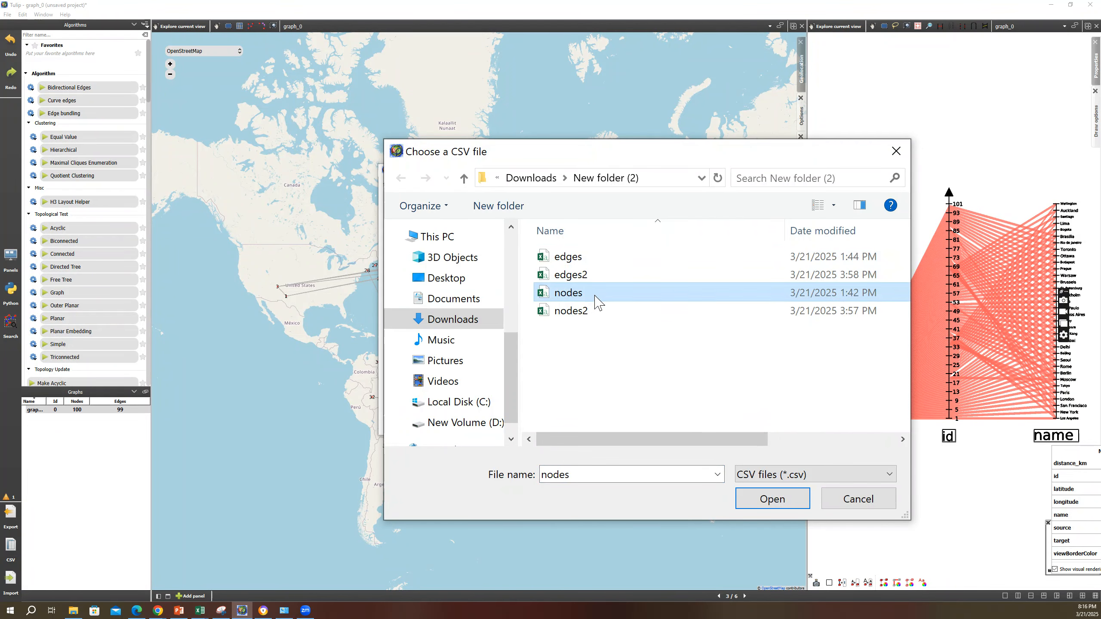
click(547, 178)
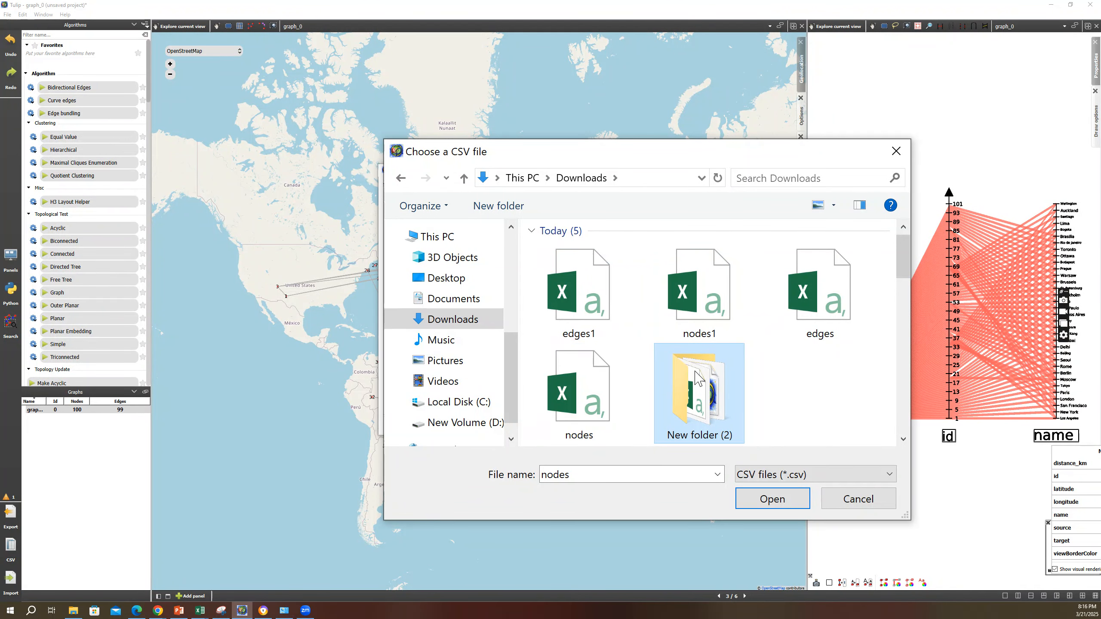
double_click(680, 383)
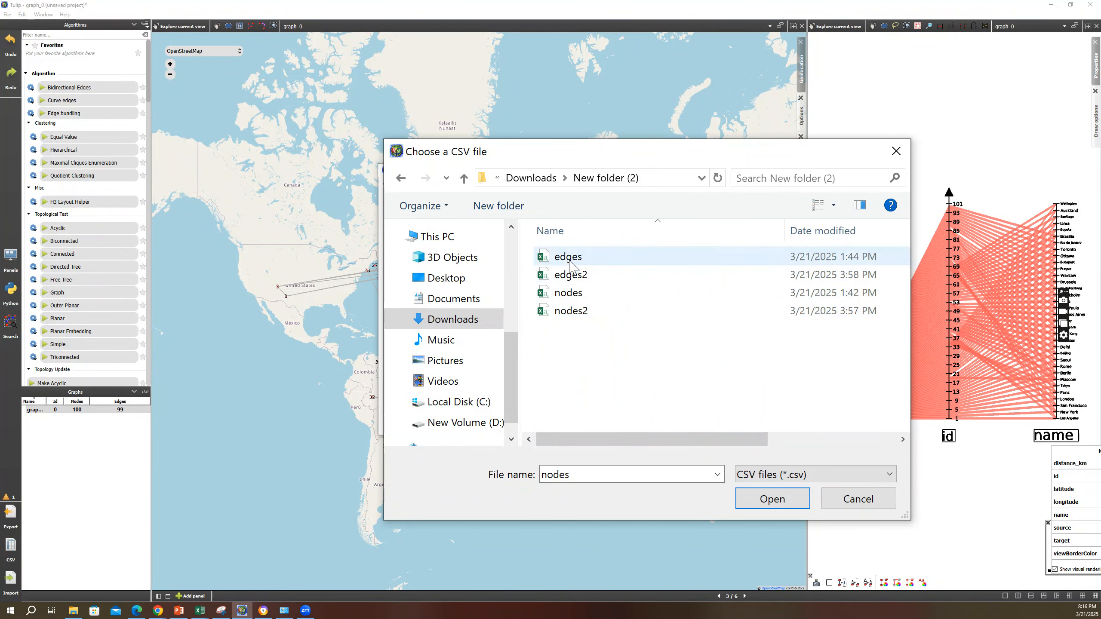
click(572, 276)
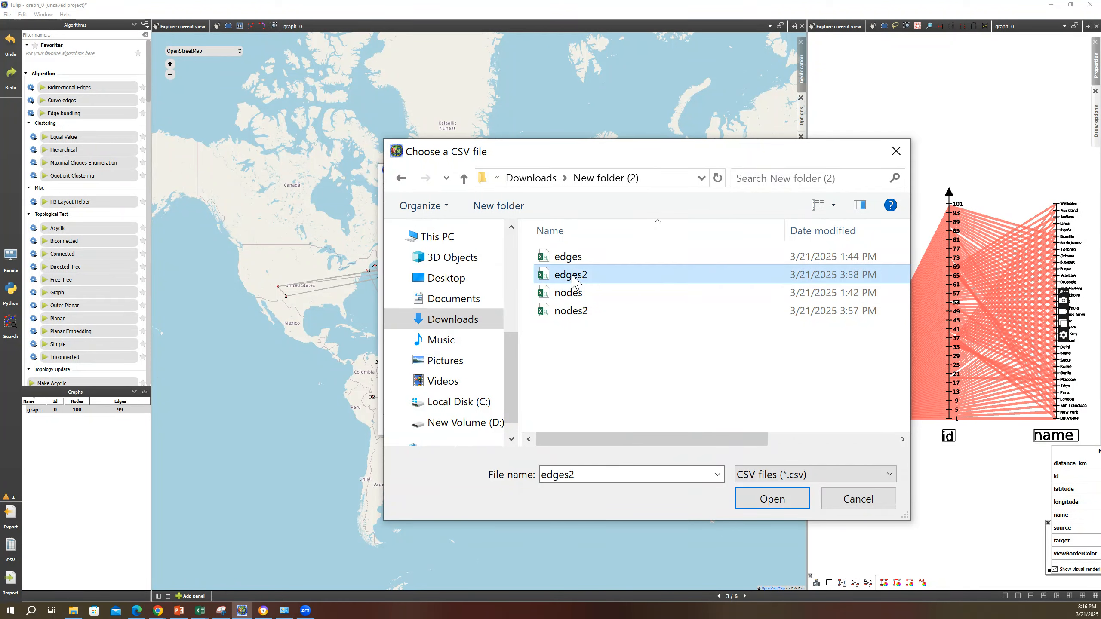
double_click(574, 279)
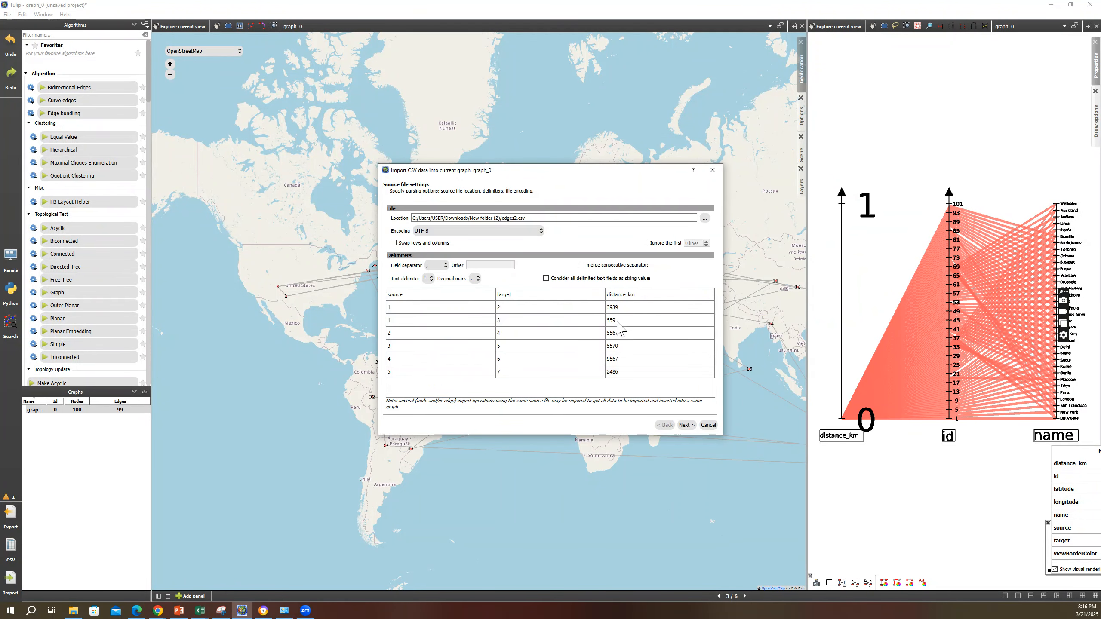
click(686, 424)
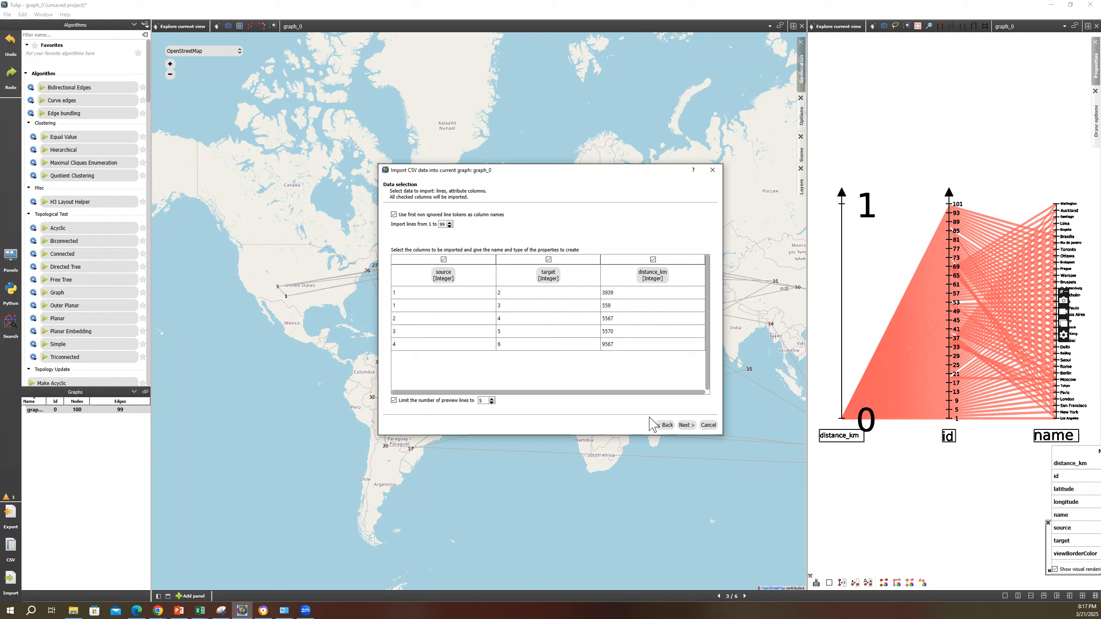
click(708, 425)
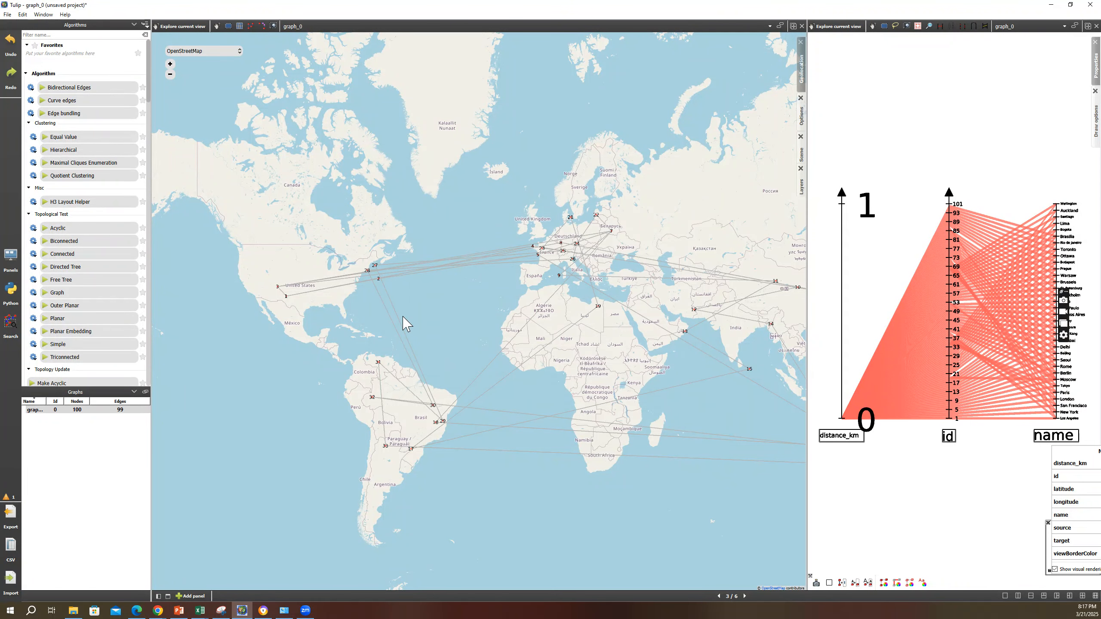
Step: Inspect the properties of the graph elements at markers 1 and 3 on the US west coast of the map
click(286, 297)
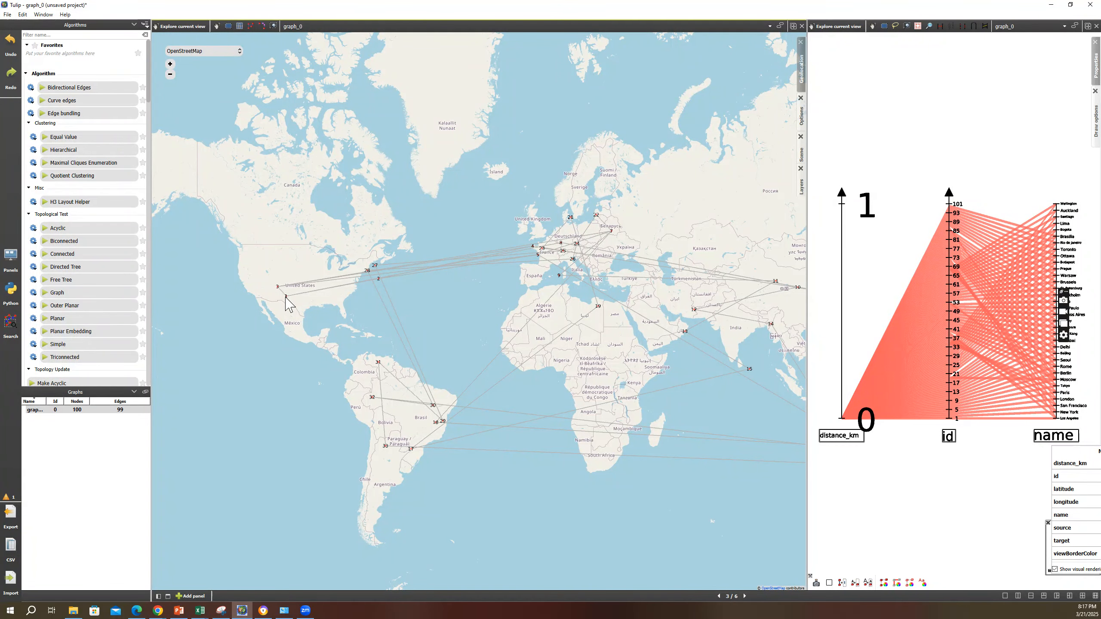
click(286, 298)
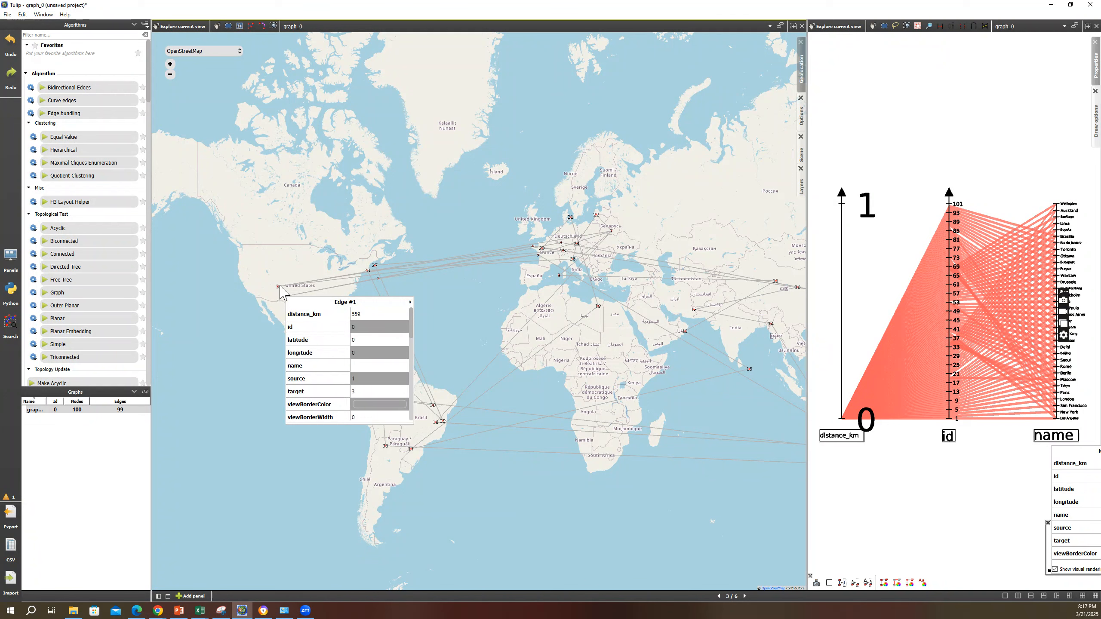
click(278, 288)
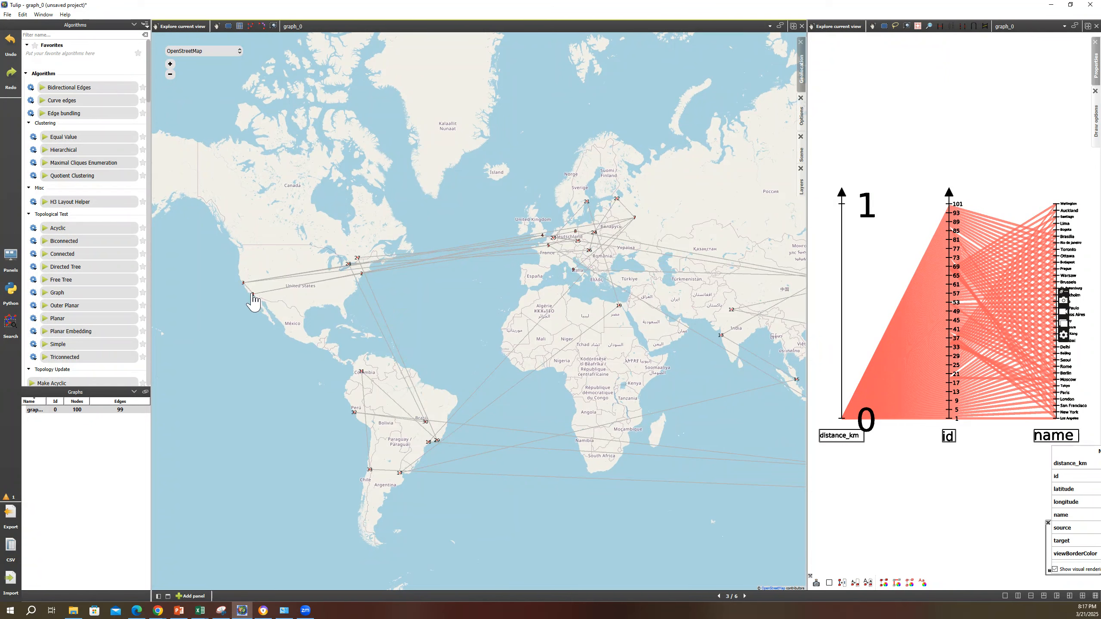
click(252, 296)
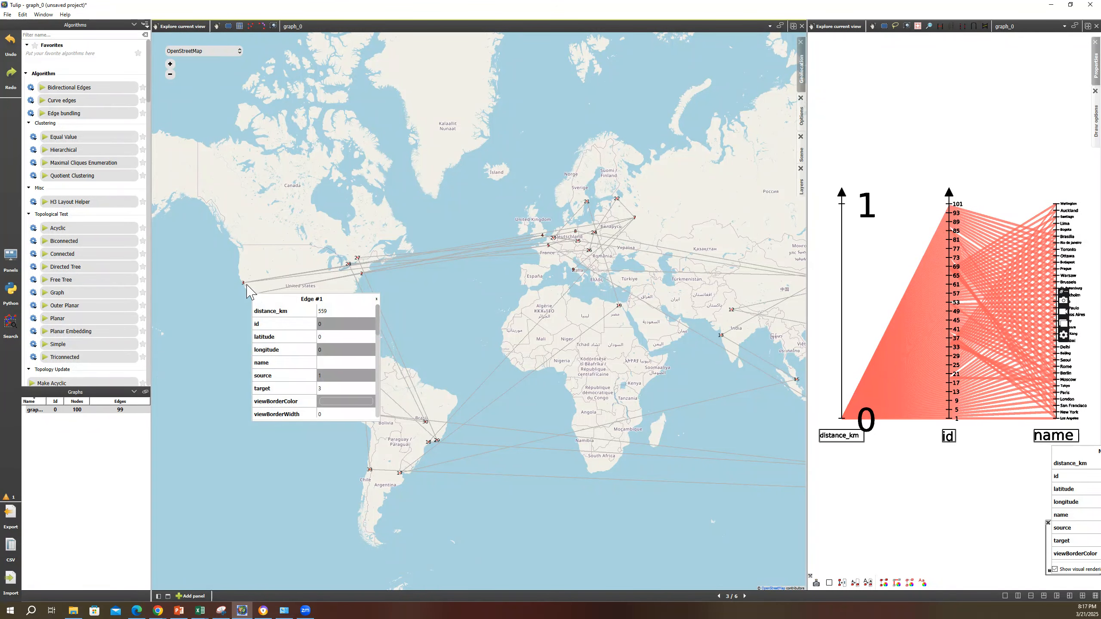
click(243, 283)
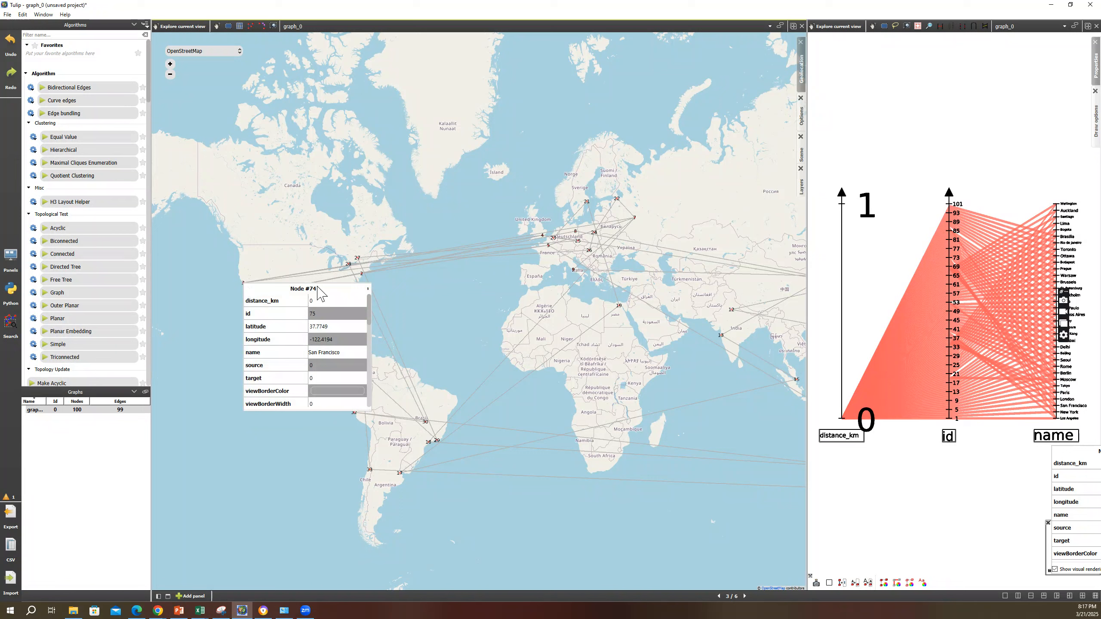
click(323, 279)
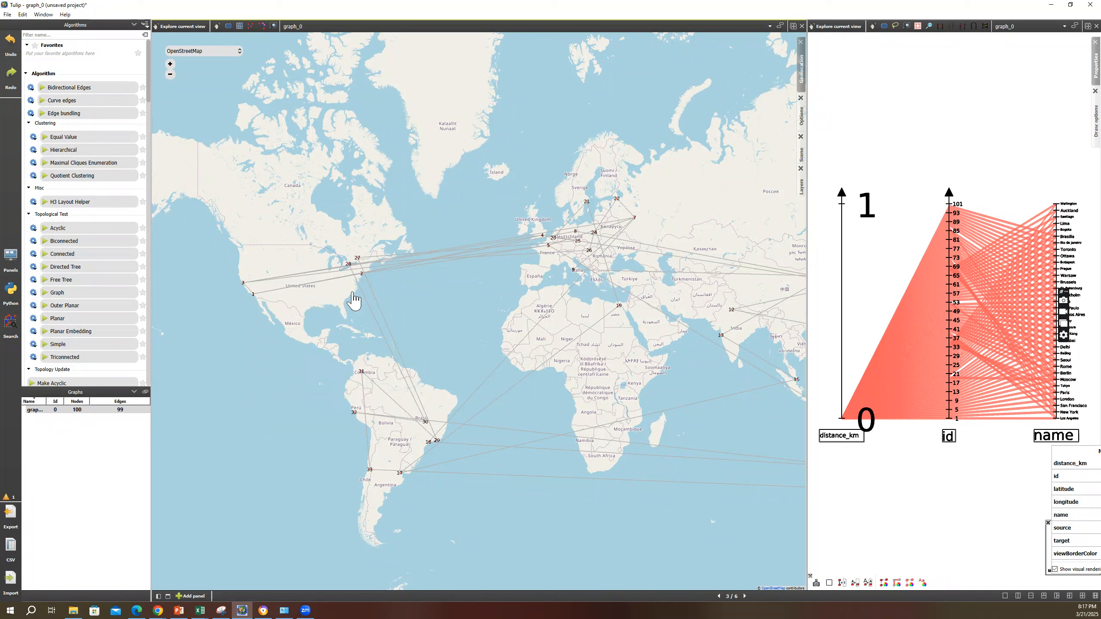
Step: Inspect the Paris node's properties and those of the edges meeting at marker 1 on the US west coast
click(548, 246)
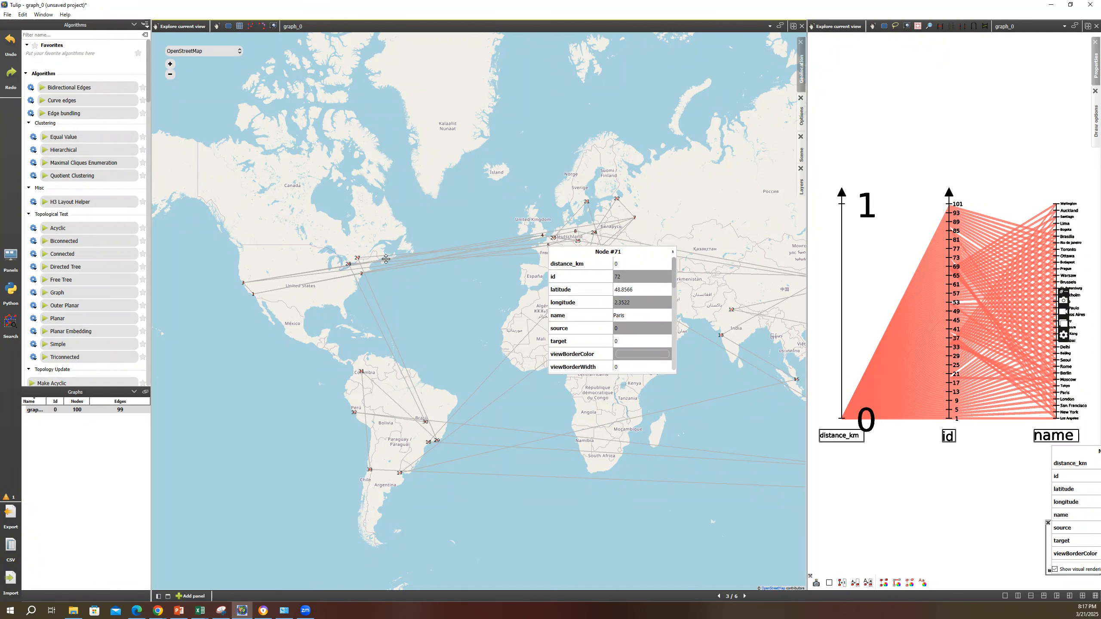
click(255, 285)
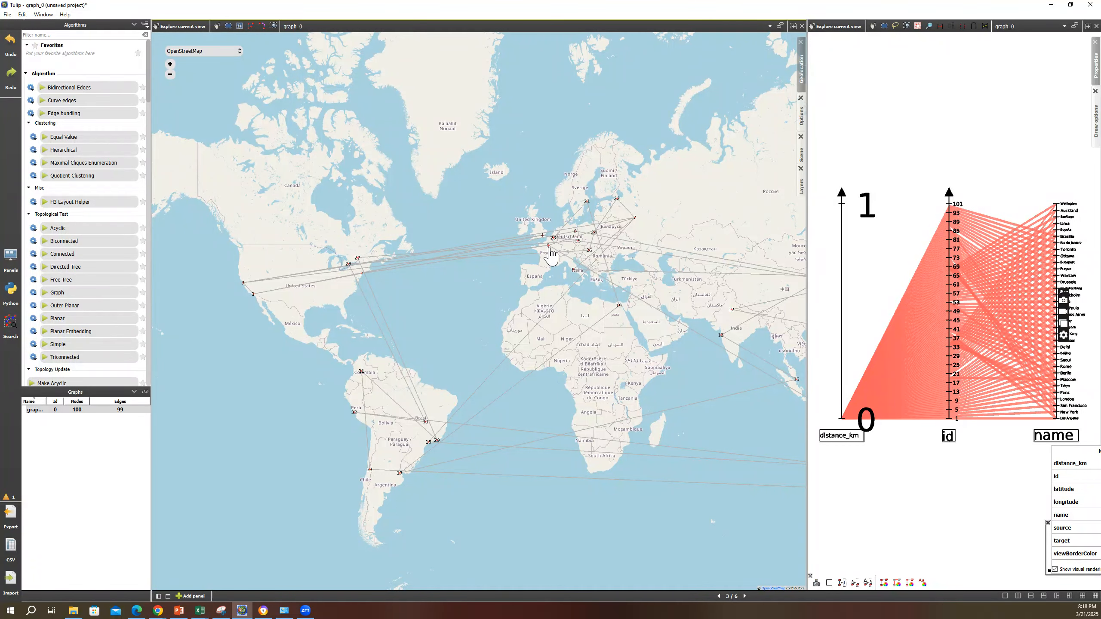
click(253, 295)
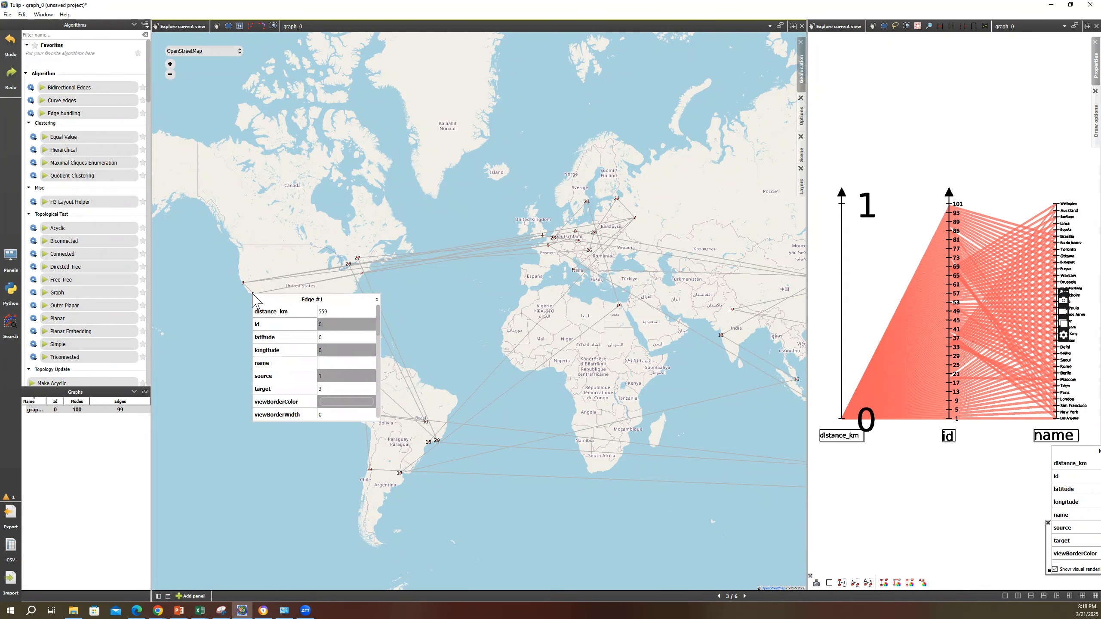
click(260, 294)
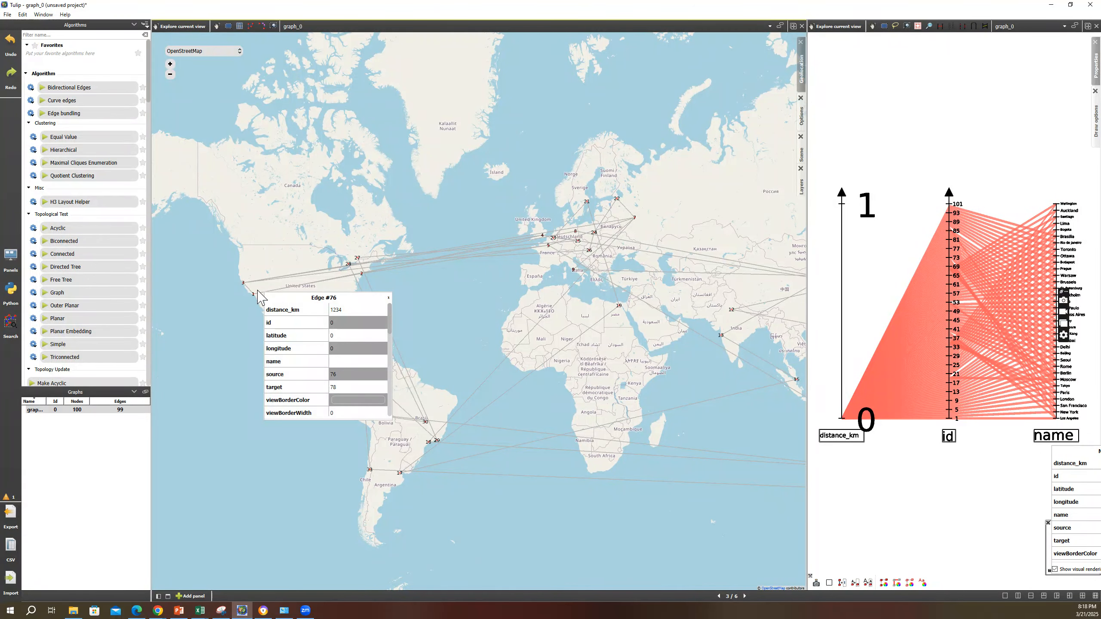
click(242, 283)
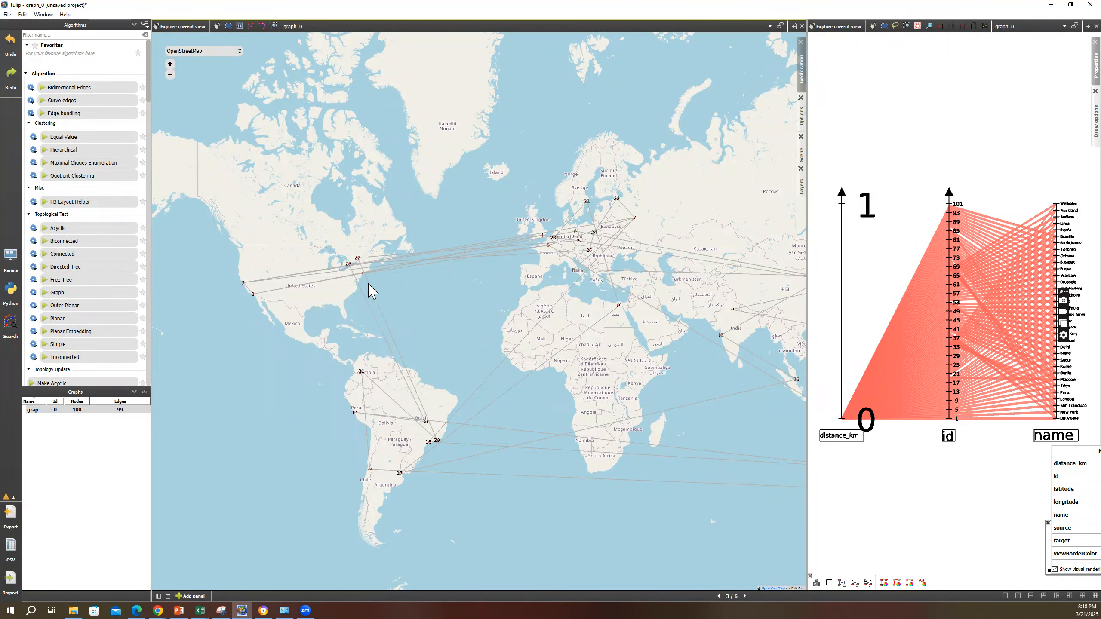
Step: Inspect the properties of the edges ending at the two New Zealand nodes on the map
drag(589, 368, 397, 323)
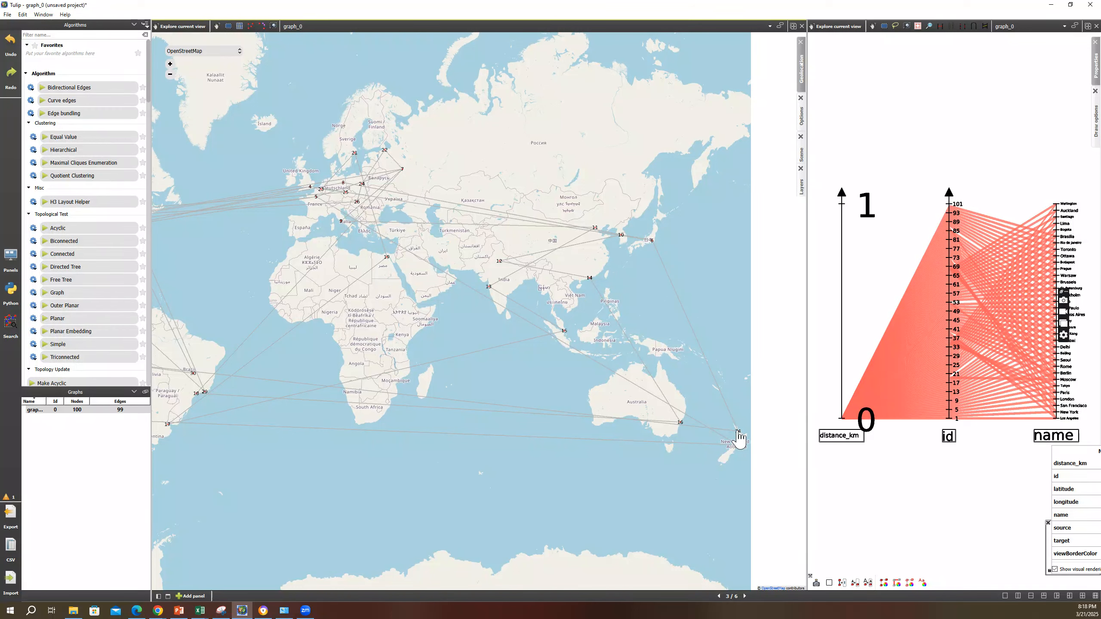
click(739, 437)
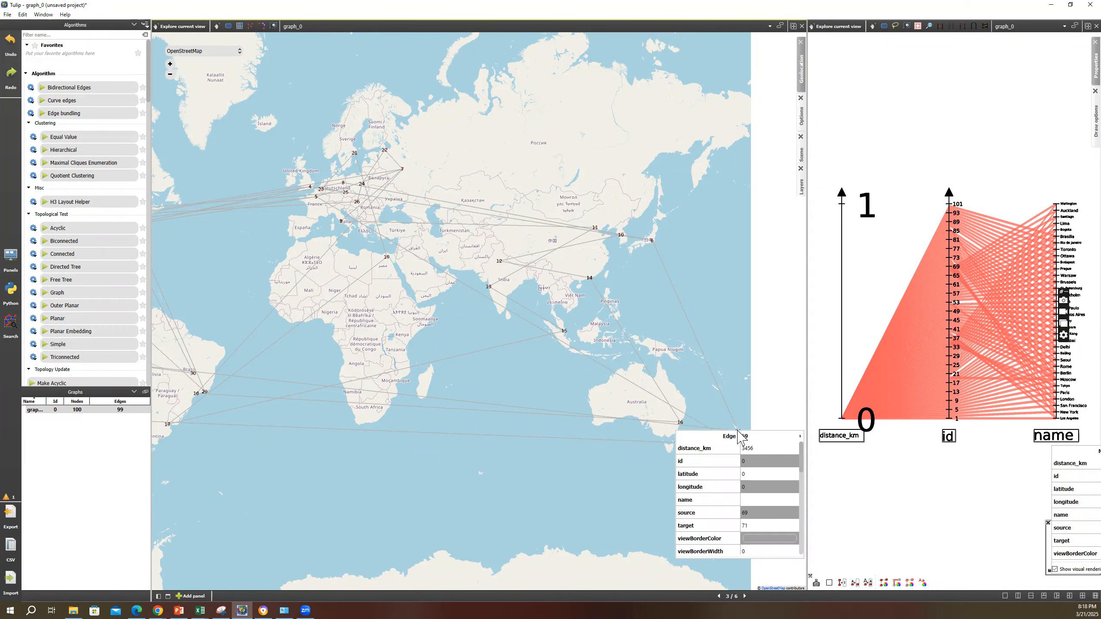
click(702, 408)
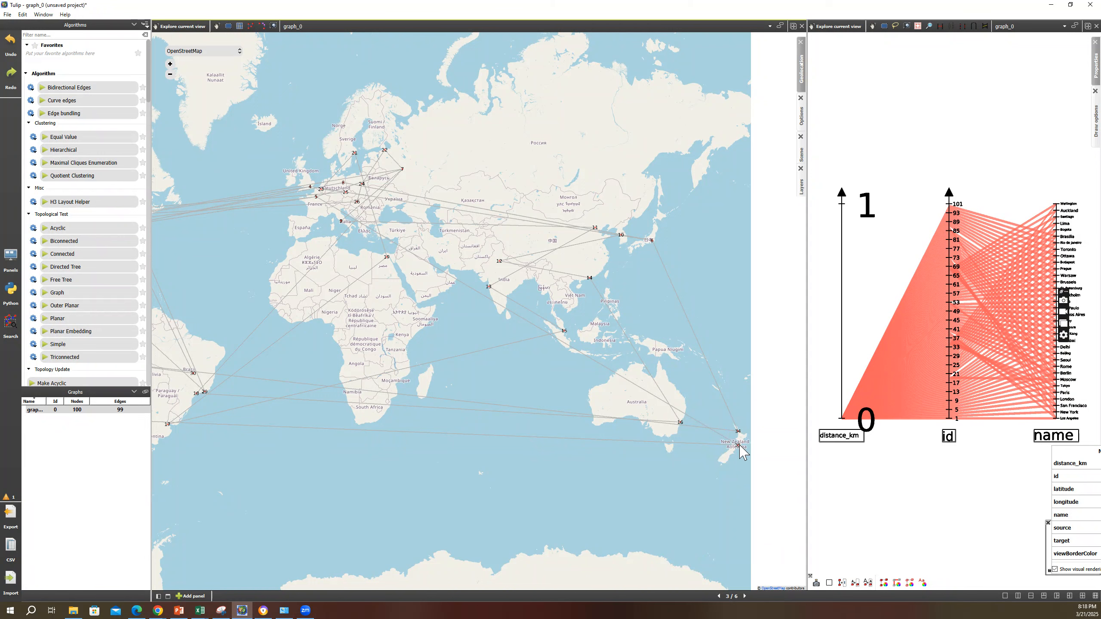
click(738, 446)
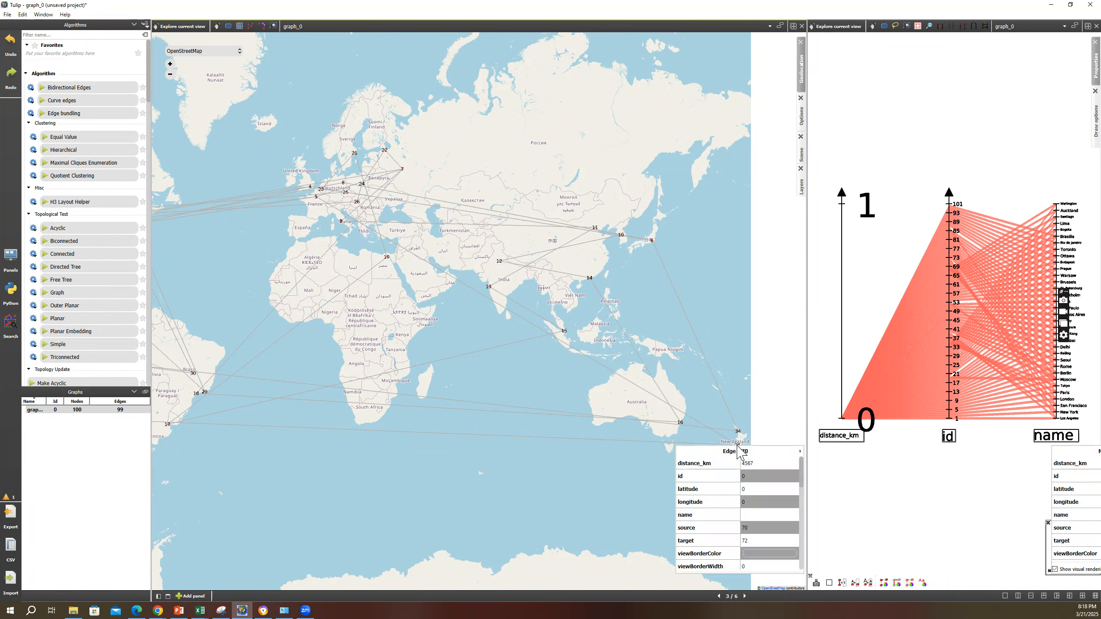
drag(420, 447, 537, 415)
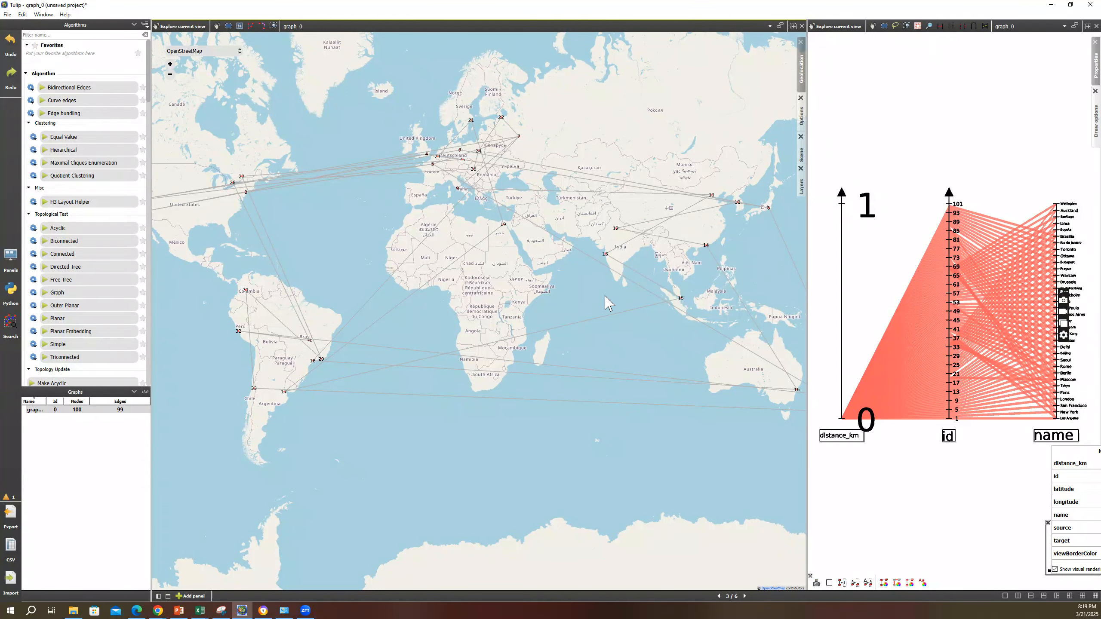
drag(514, 226, 471, 239)
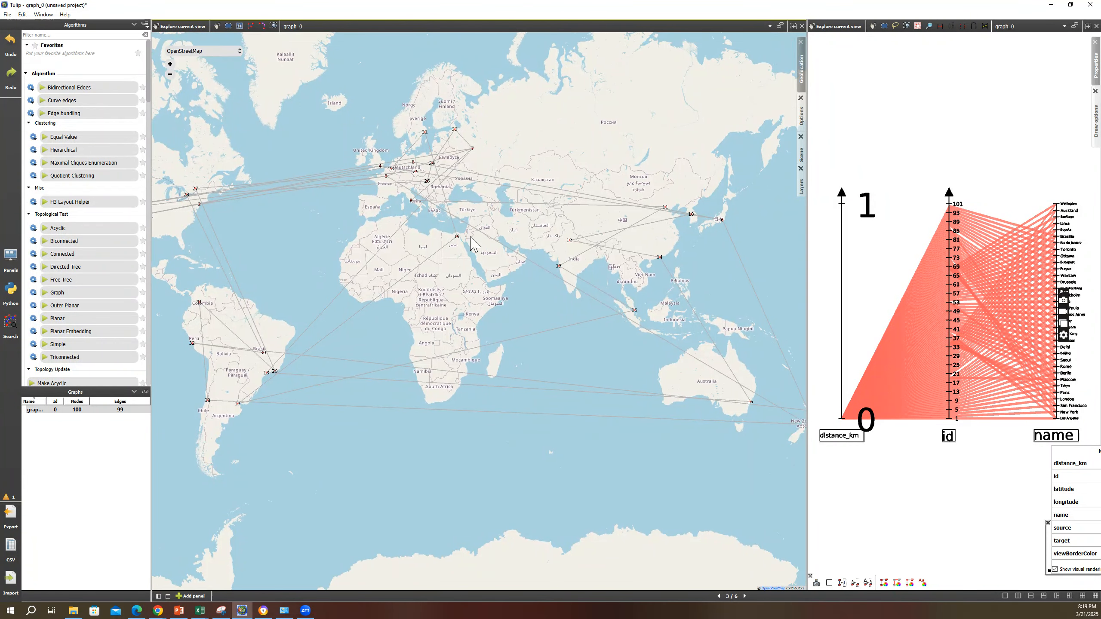
drag(489, 239, 621, 232)
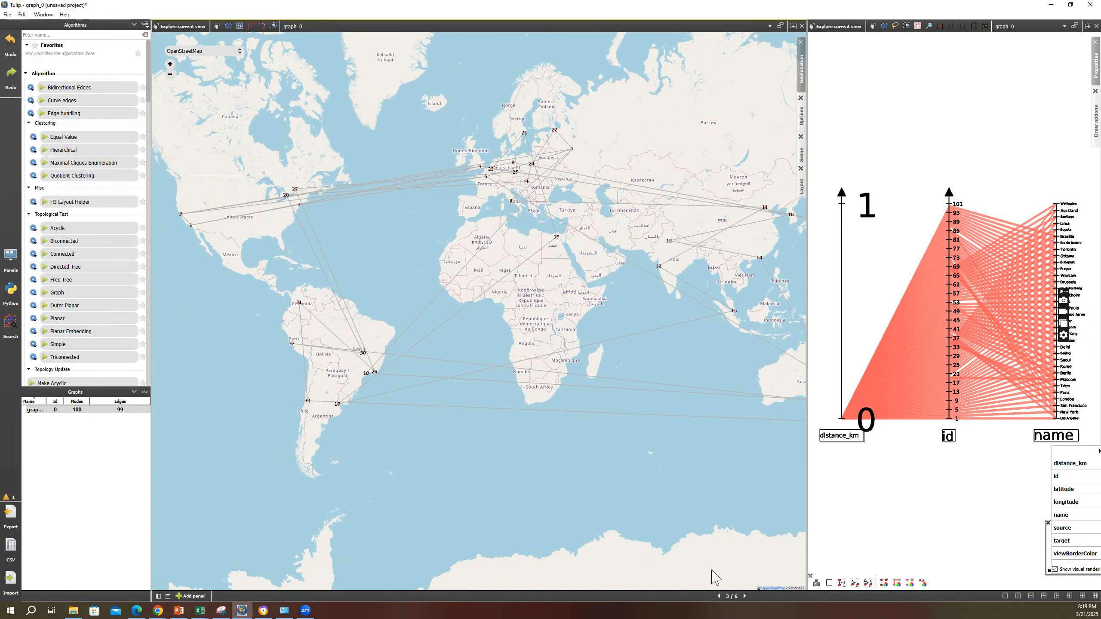
Step: Review the node-link diagram and the node table, giving the two visible views more equal widths, and return to the map and parallel coordinates
click(719, 596)
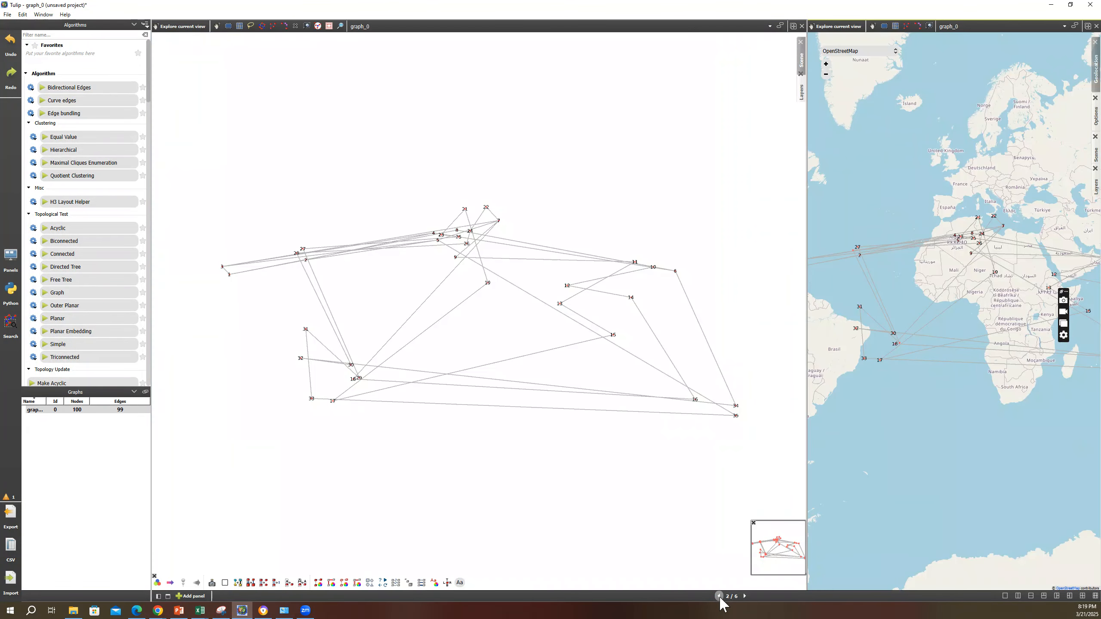
click(719, 596)
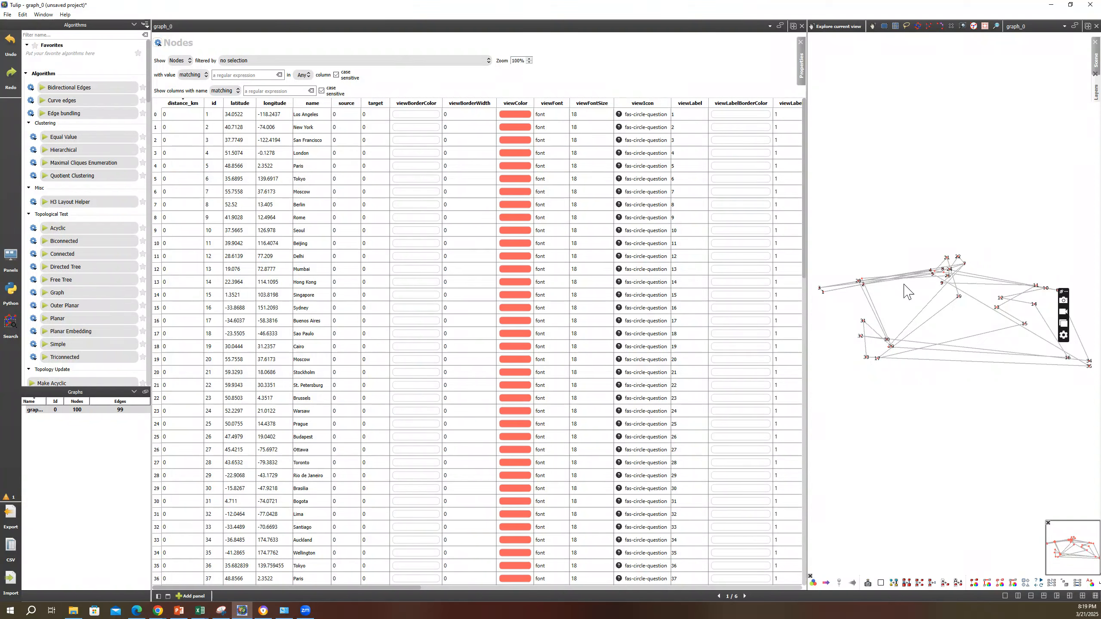
drag(544, 281, 533, 279)
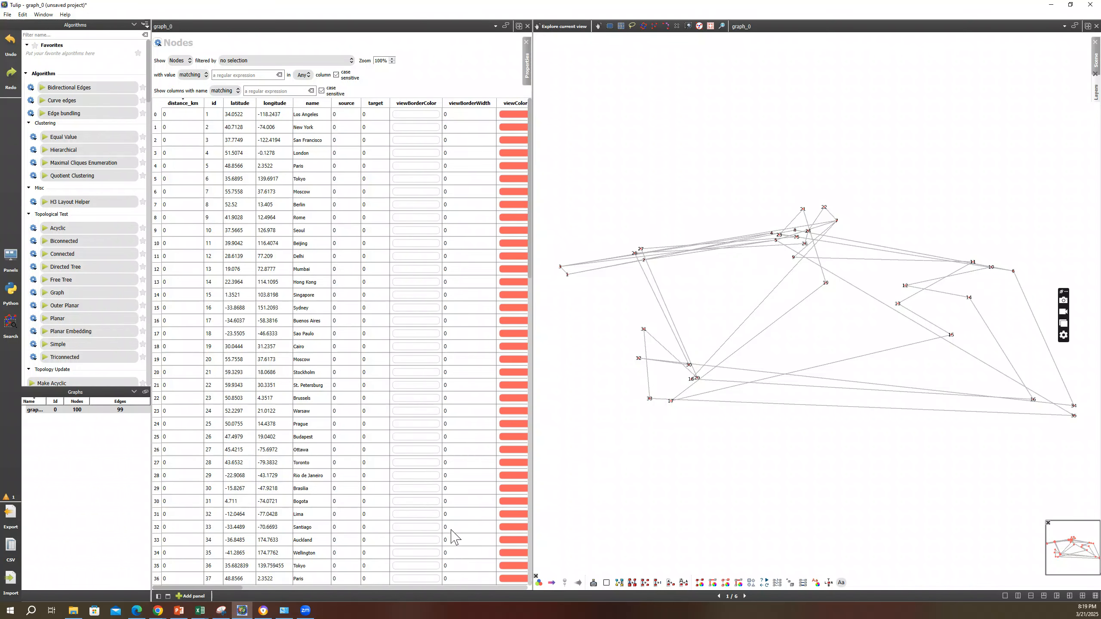
click(745, 596)
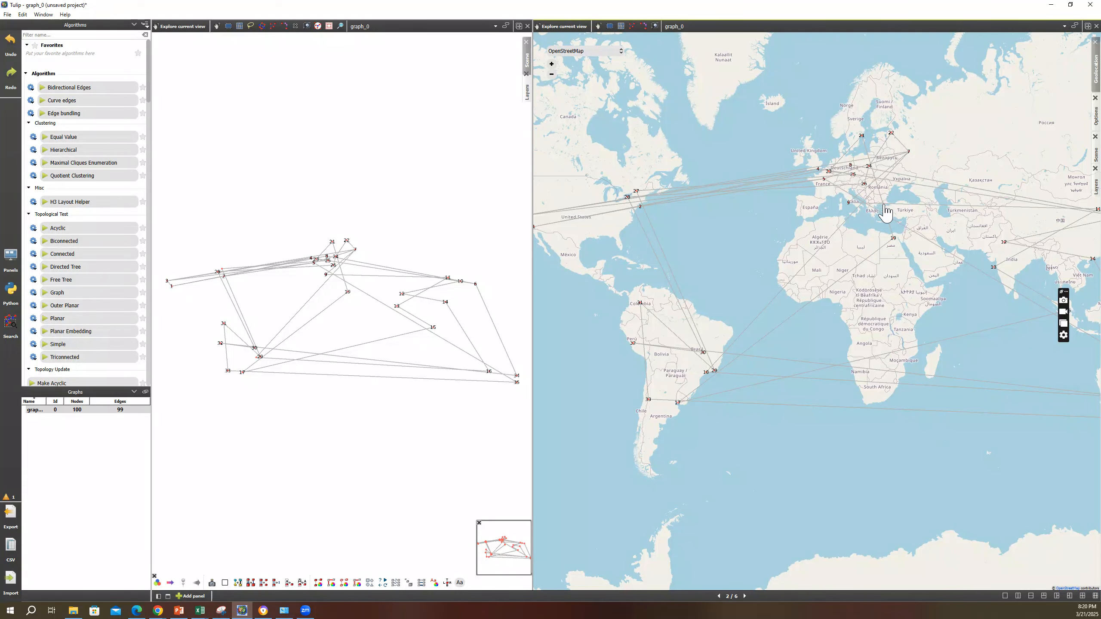
click(744, 596)
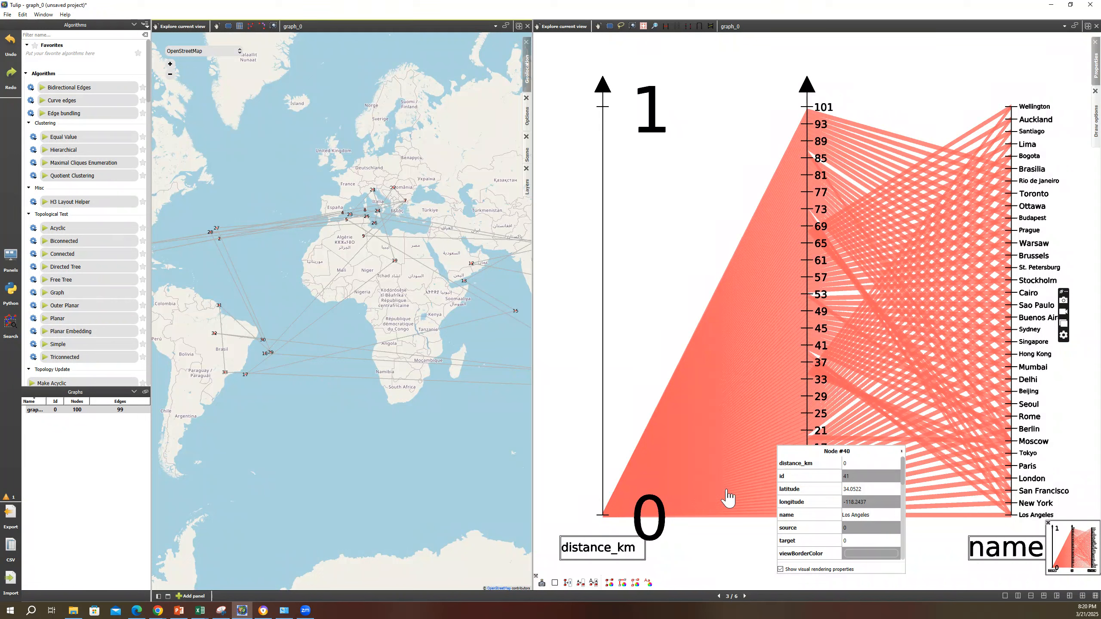
Step: Widen the map view beside the parallel coordinates and inspect the edge at marker 1 on the US west coast
click(605, 523)
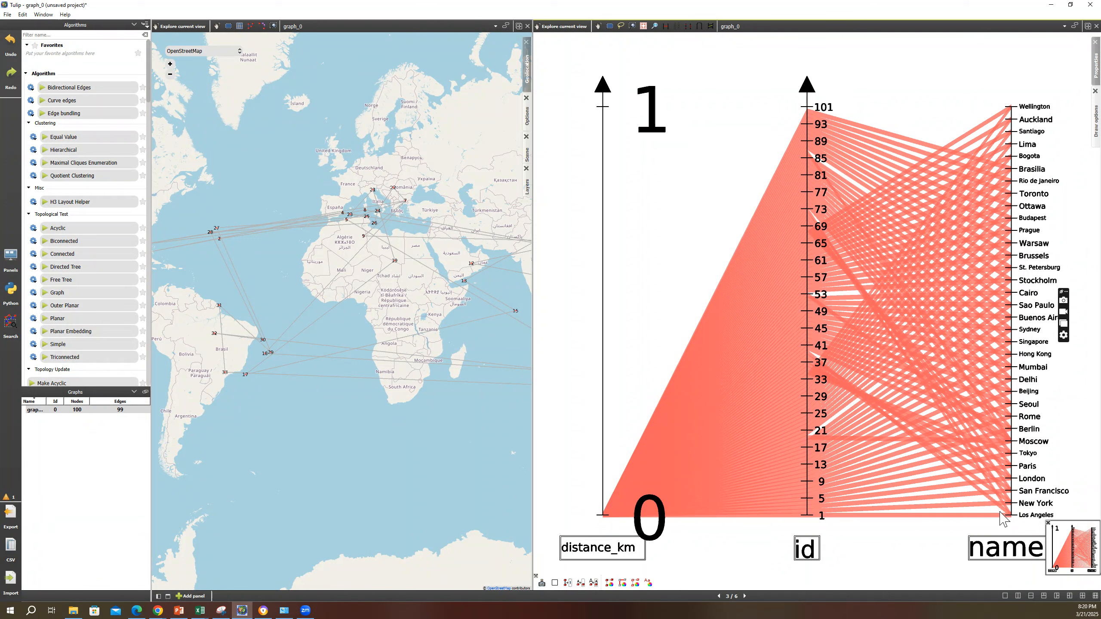
click(312, 333)
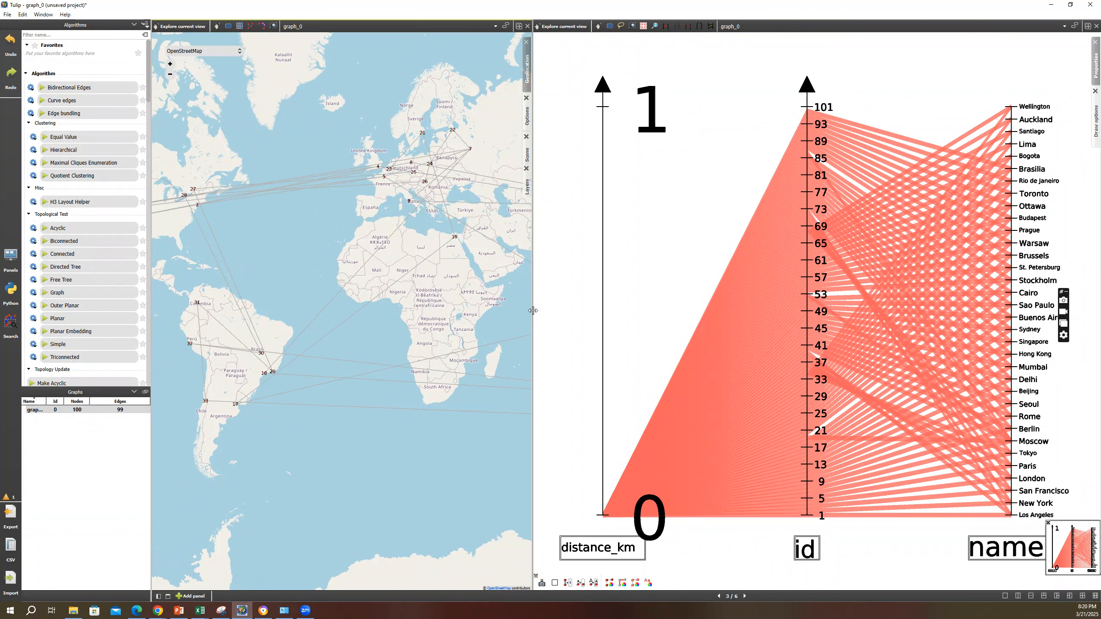
drag(628, 313, 708, 312)
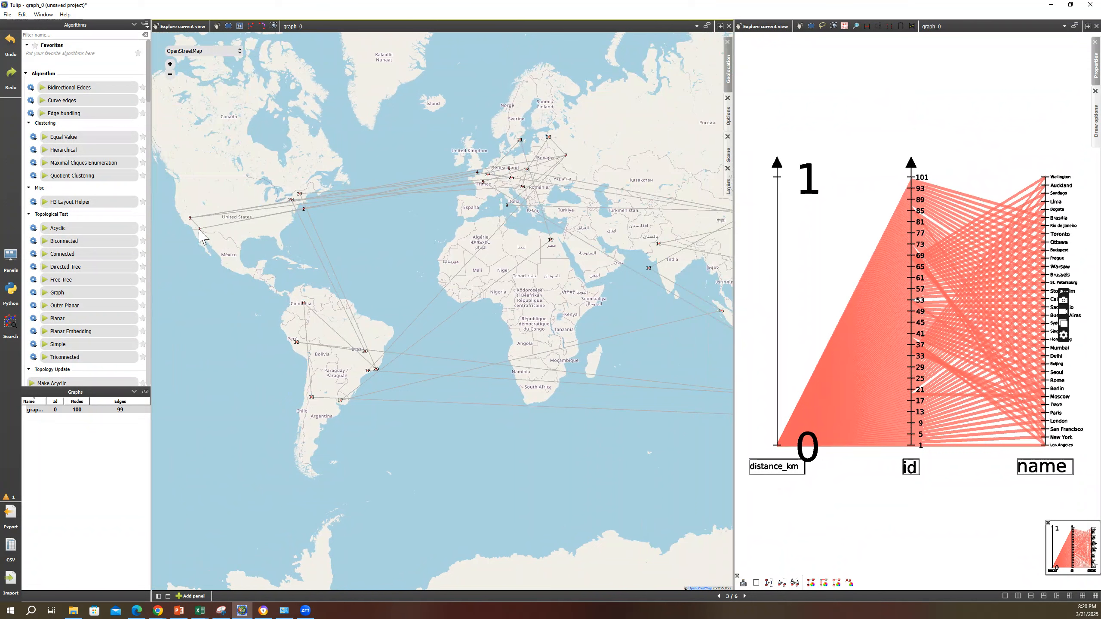
click(199, 230)
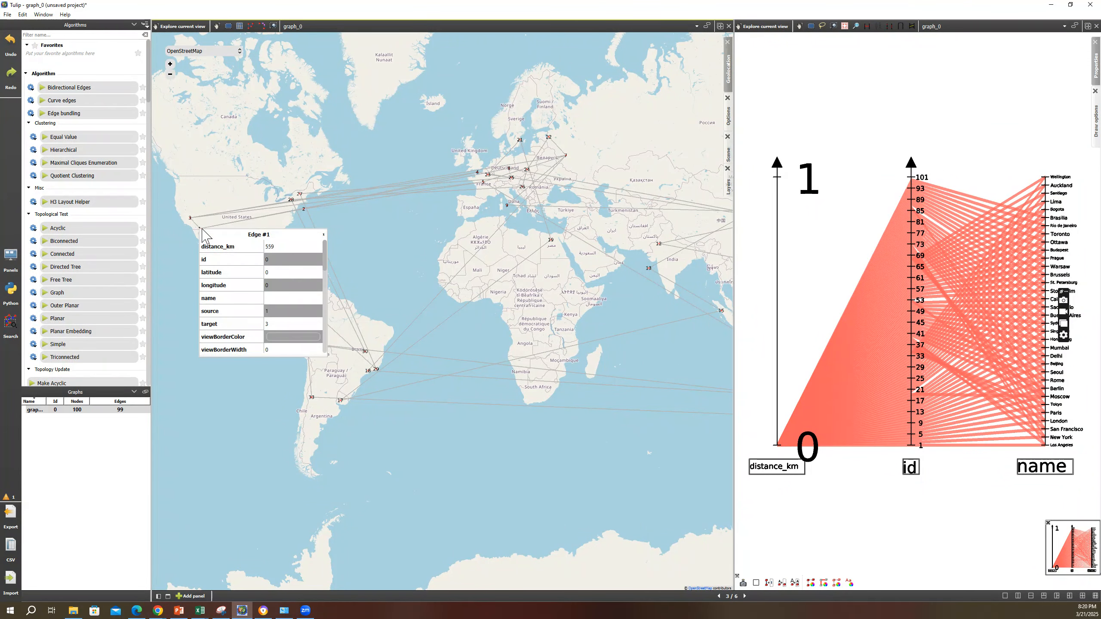
Step: Inspect the properties of the overlapping edges at marker 1 on the US west coast and of the Auckland node in New Zealand
click(201, 230)
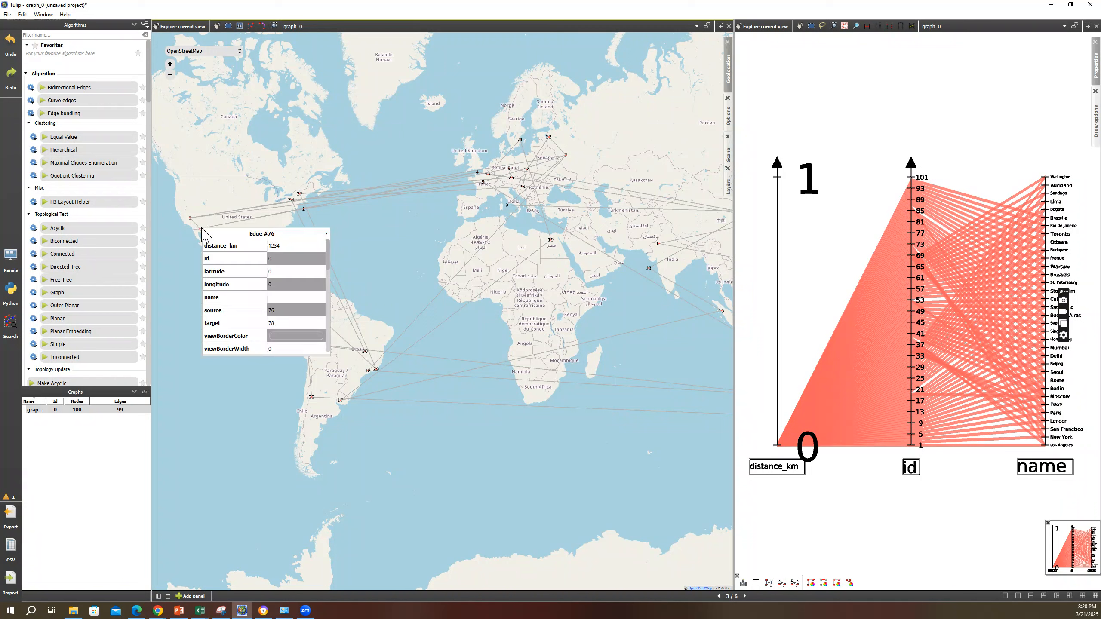
click(201, 228)
click(200, 229)
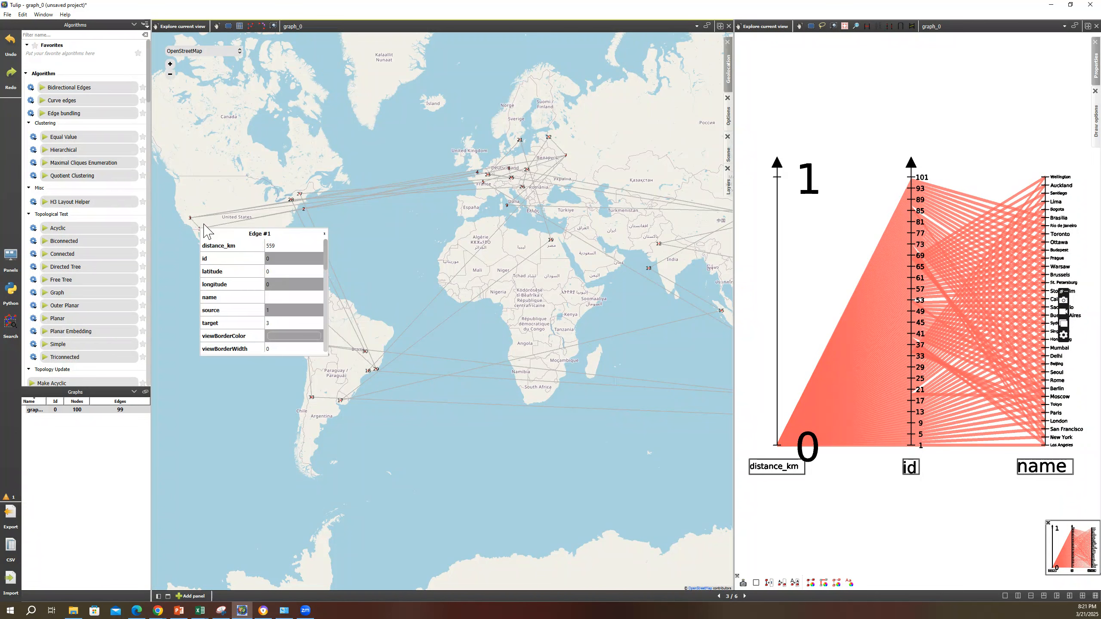
click(560, 433)
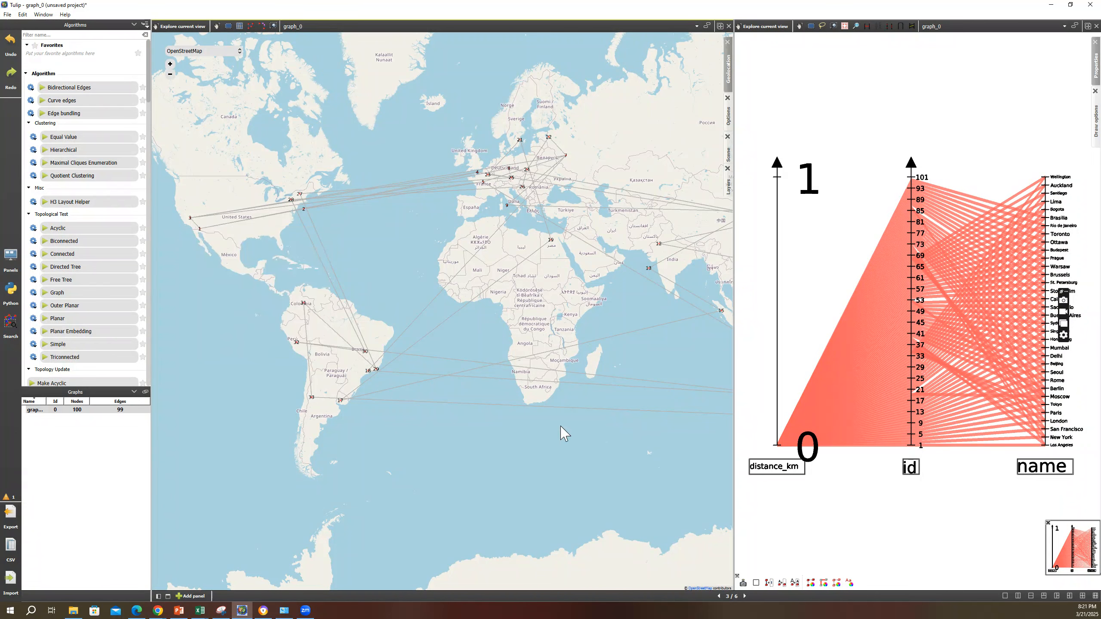
drag(560, 433, 422, 406)
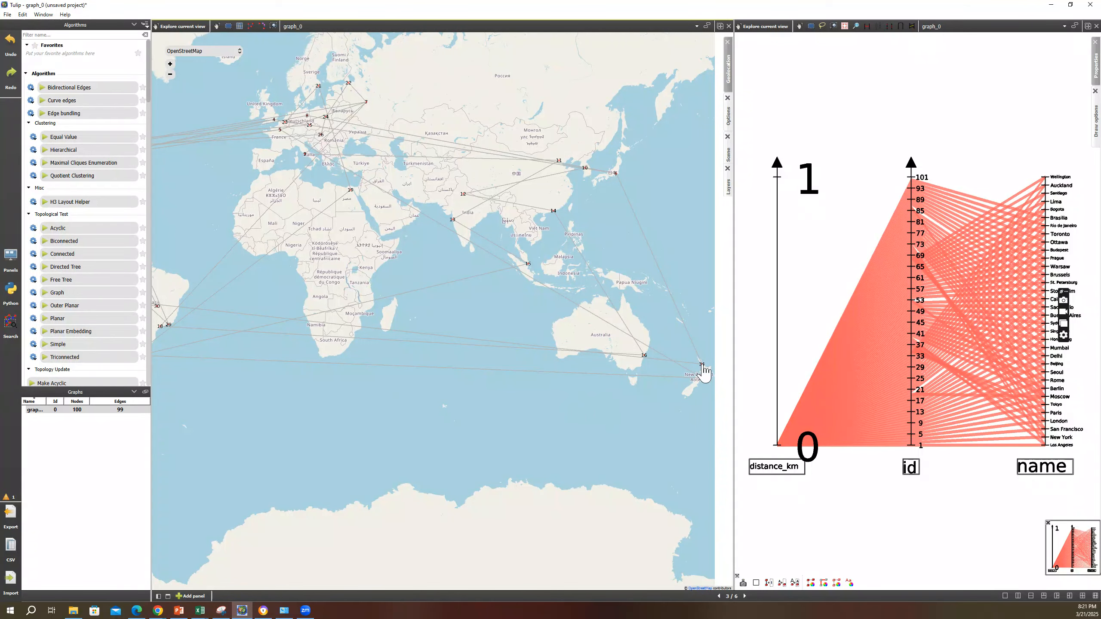
click(702, 365)
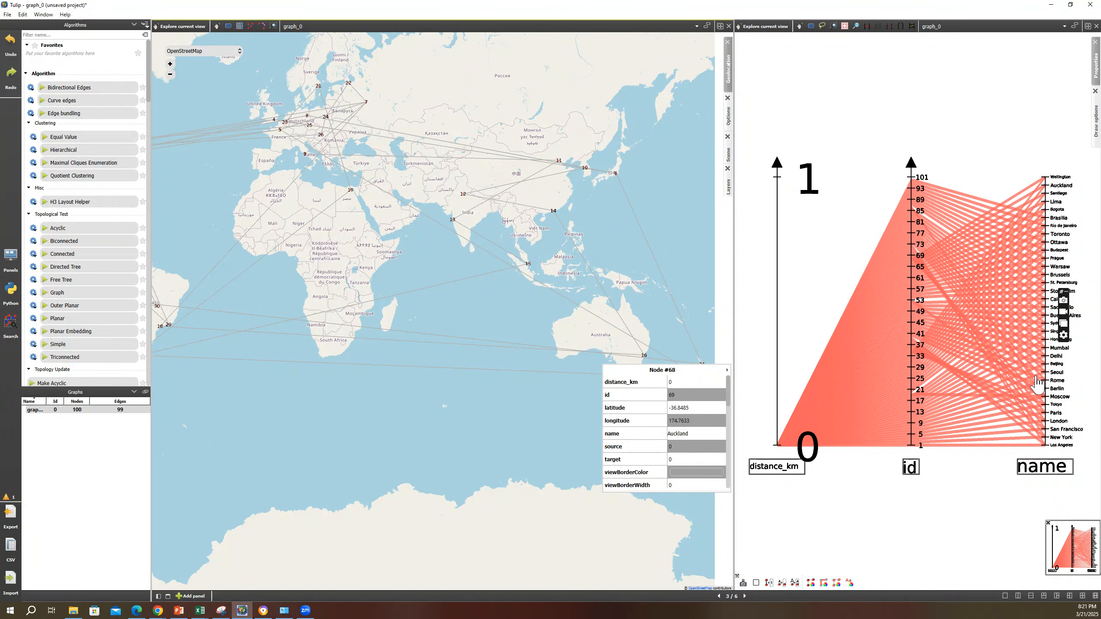
Step: Advance past the histograms to the scatter plot matrix and show its longitude-versus-latitude plot in a wider view
click(744, 597)
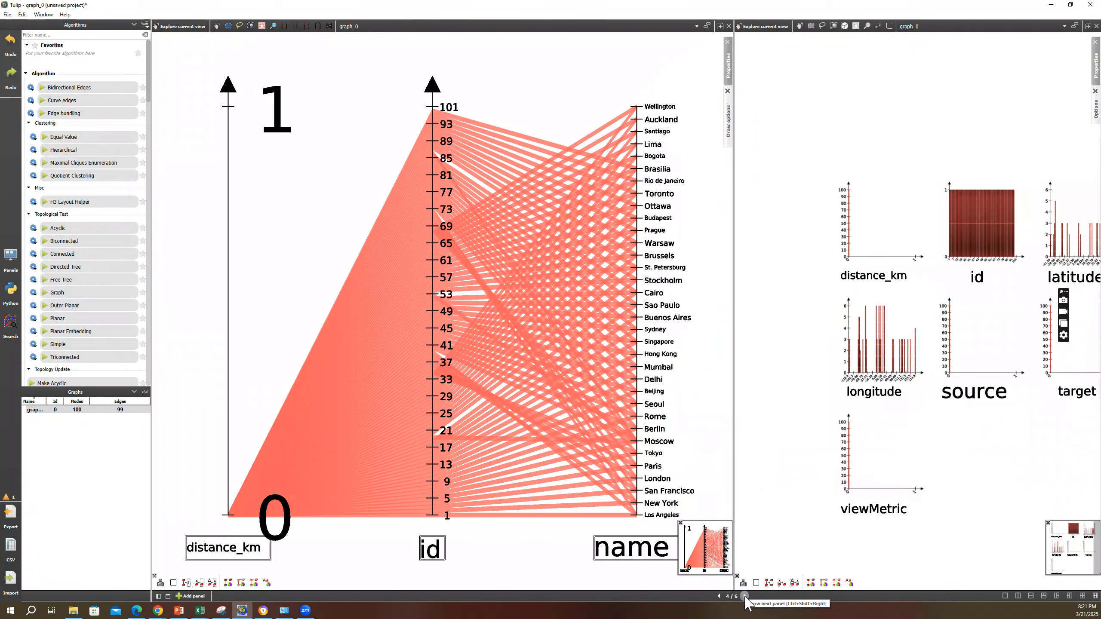
click(744, 597)
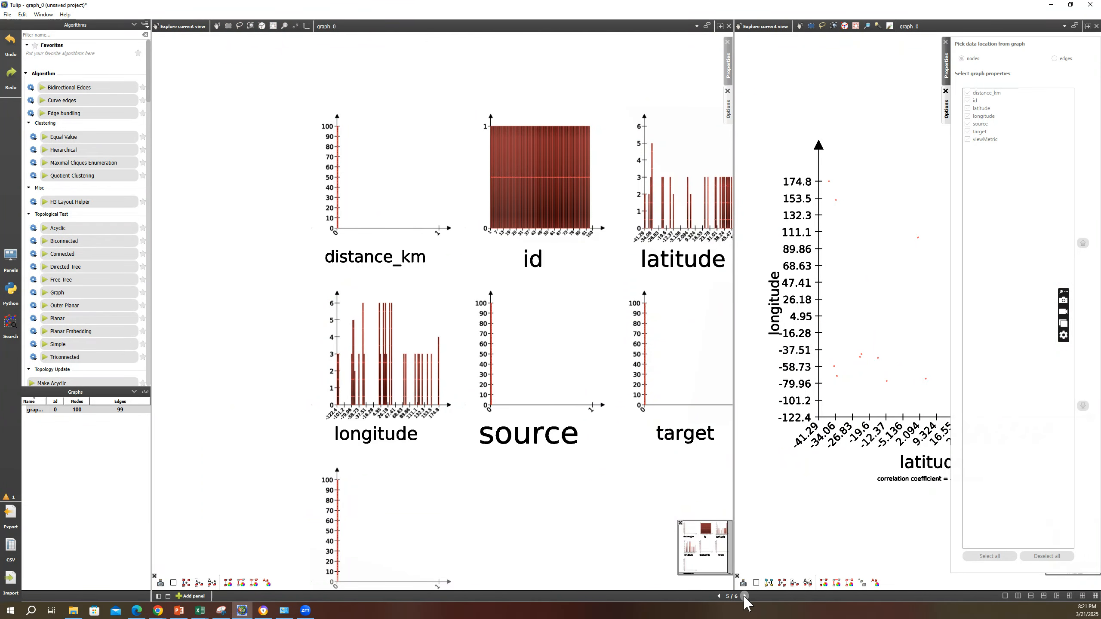
click(745, 596)
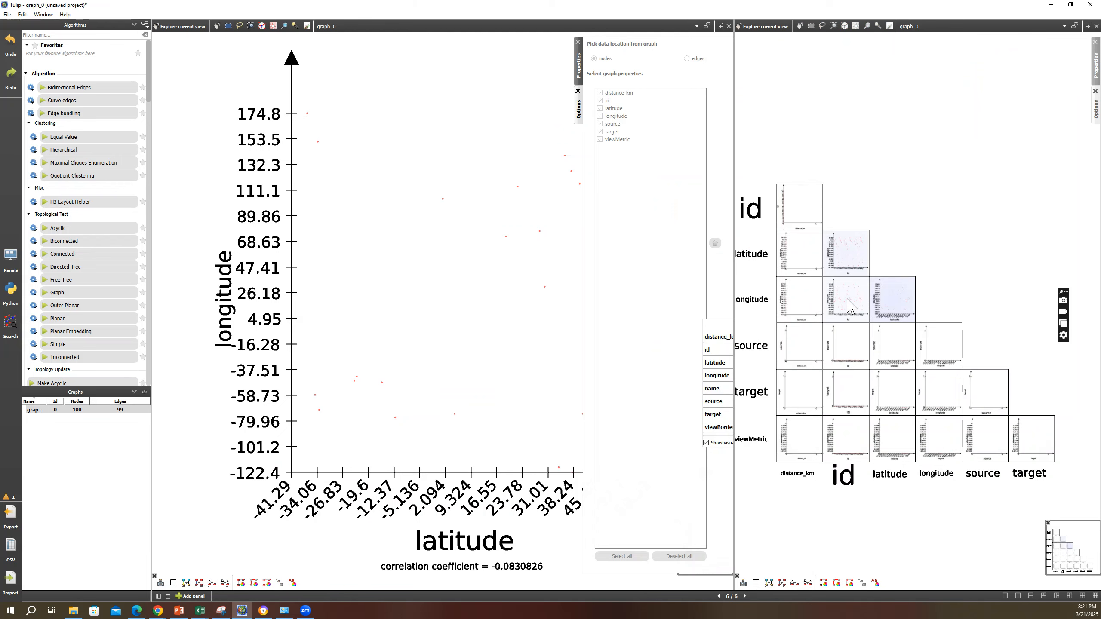
click(898, 304)
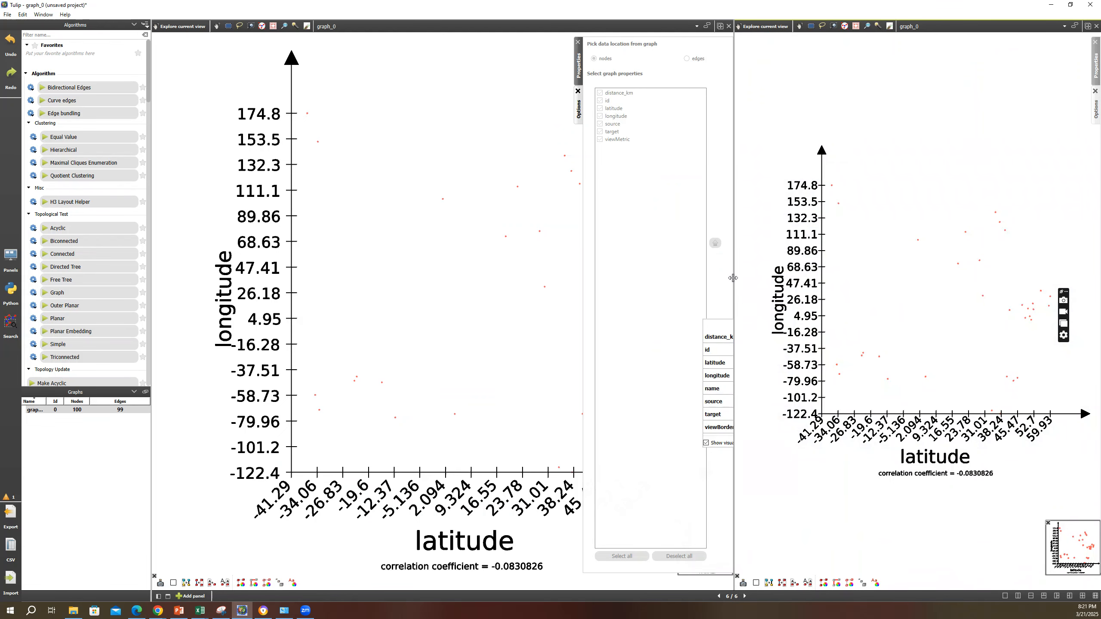
drag(599, 273, 483, 276)
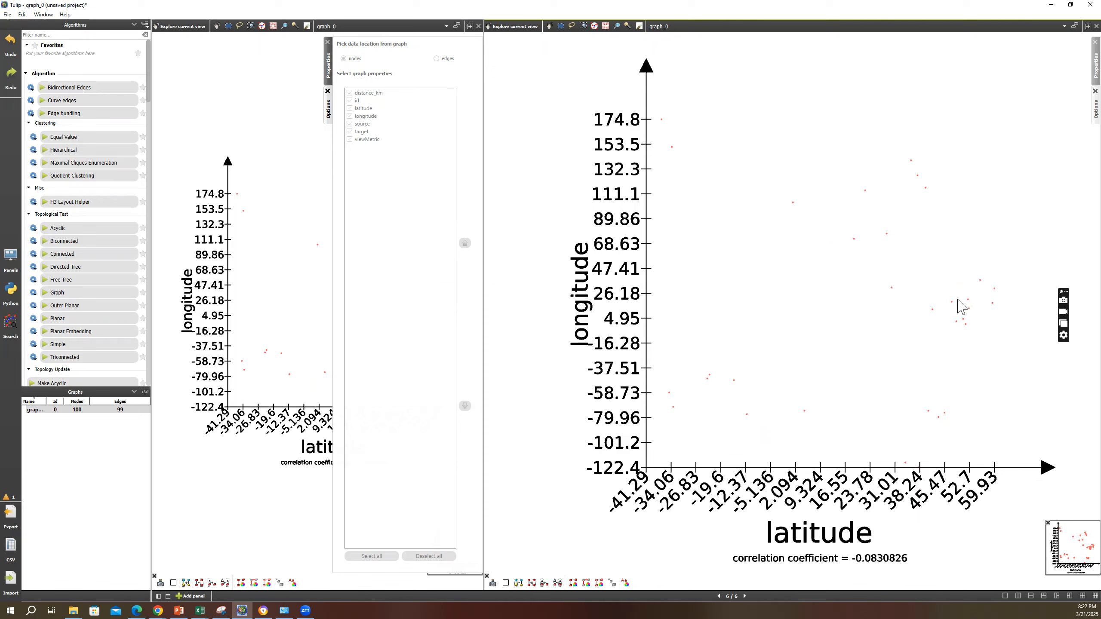
Step: Inspect the properties of the Budapest and Prague points in the longitude-versus-latitude scatter plot
click(952, 304)
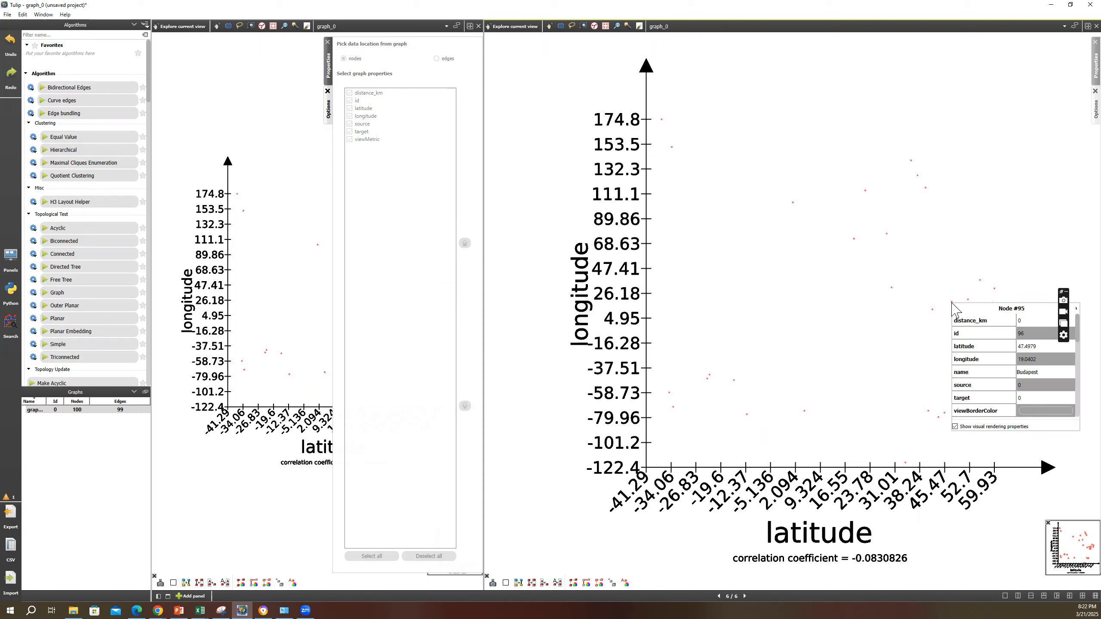
click(928, 351)
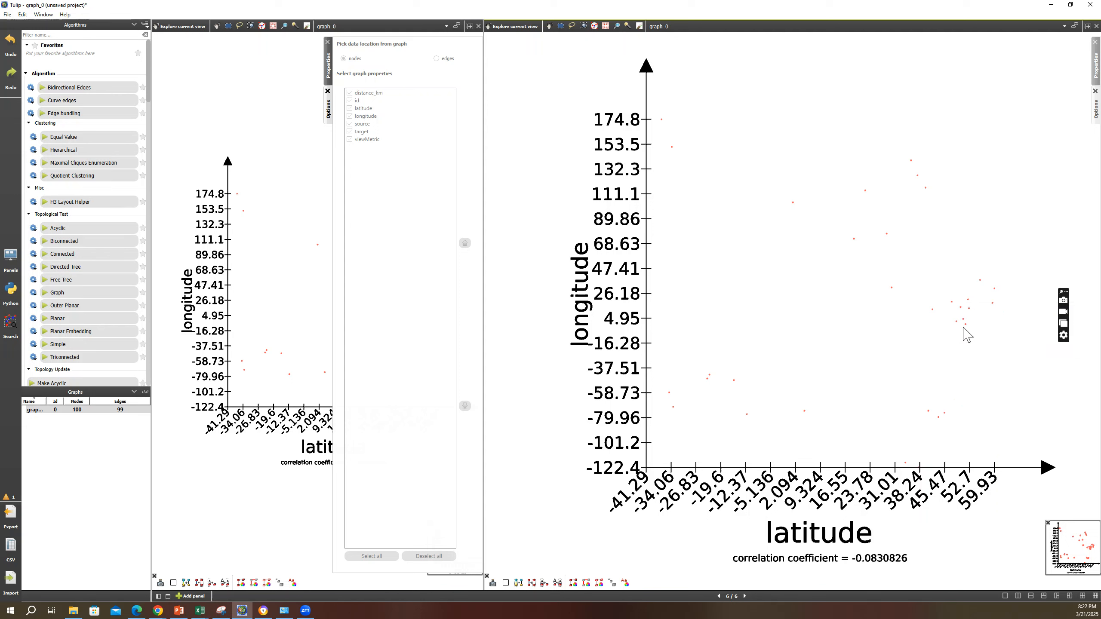
click(960, 308)
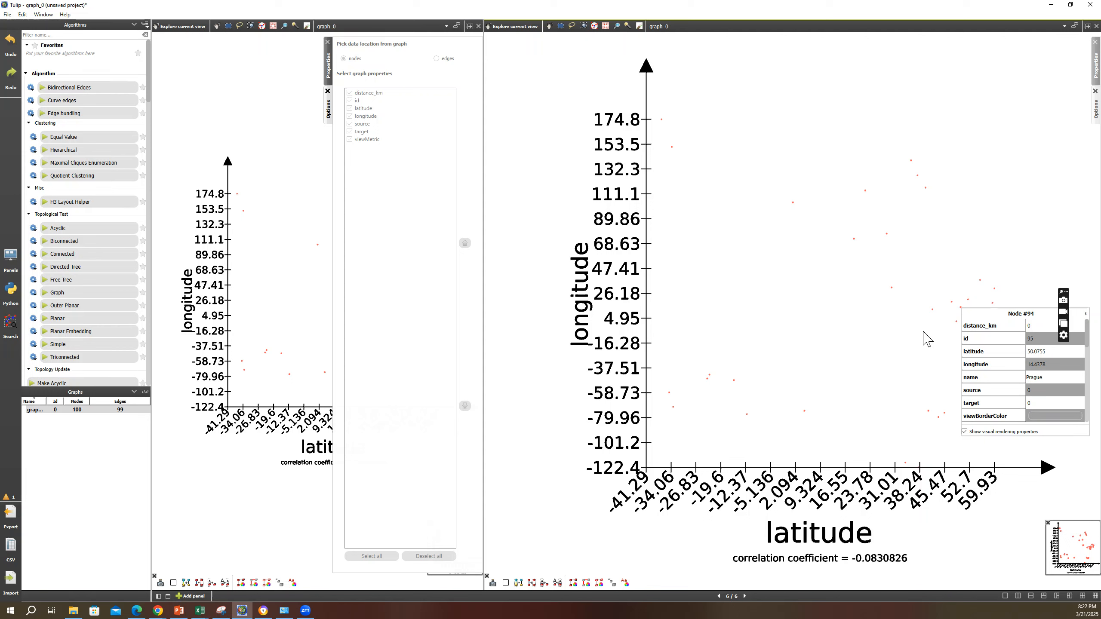
click(923, 339)
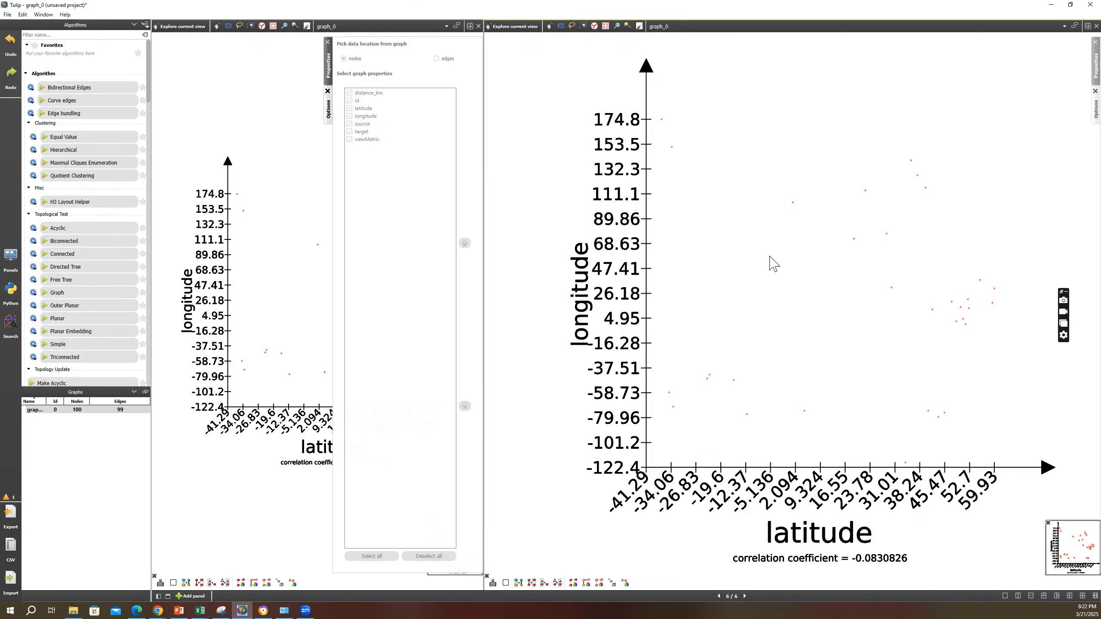
Step: Switch from the latitude plot to the matrix's longitude-versus-id scatter plot and inspect the St. Petersburg point near id 22
double_click(771, 256)
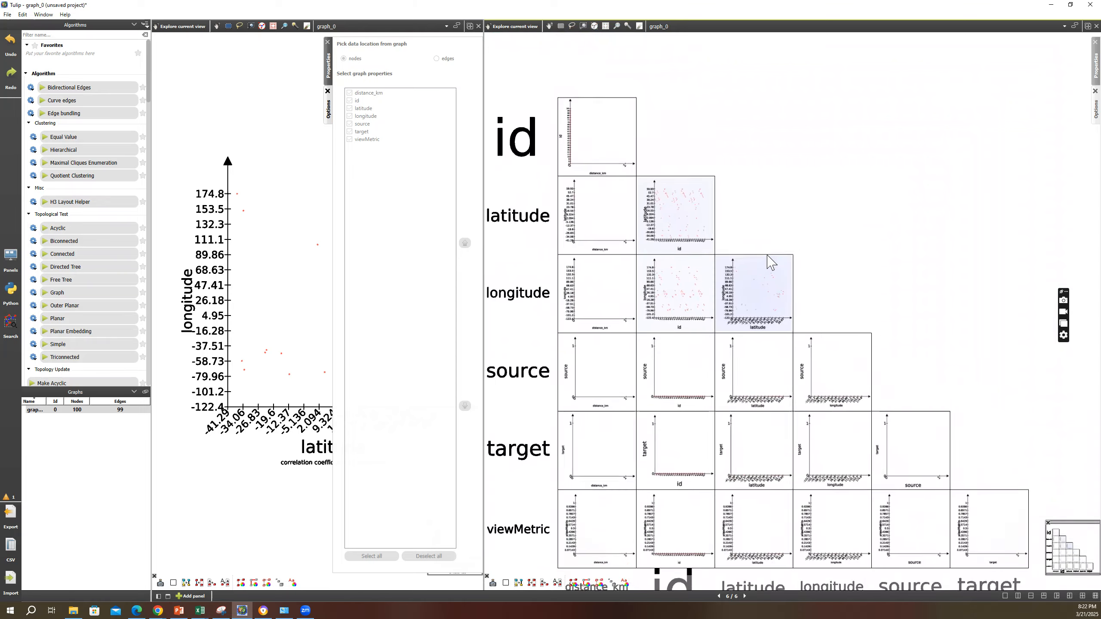
double_click(679, 296)
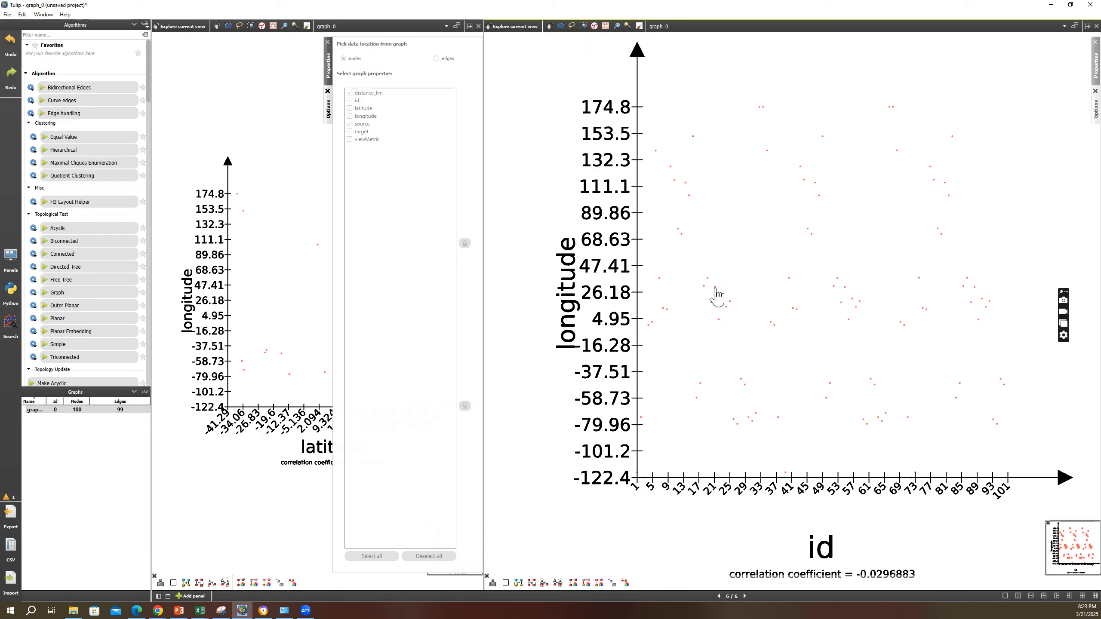
click(715, 288)
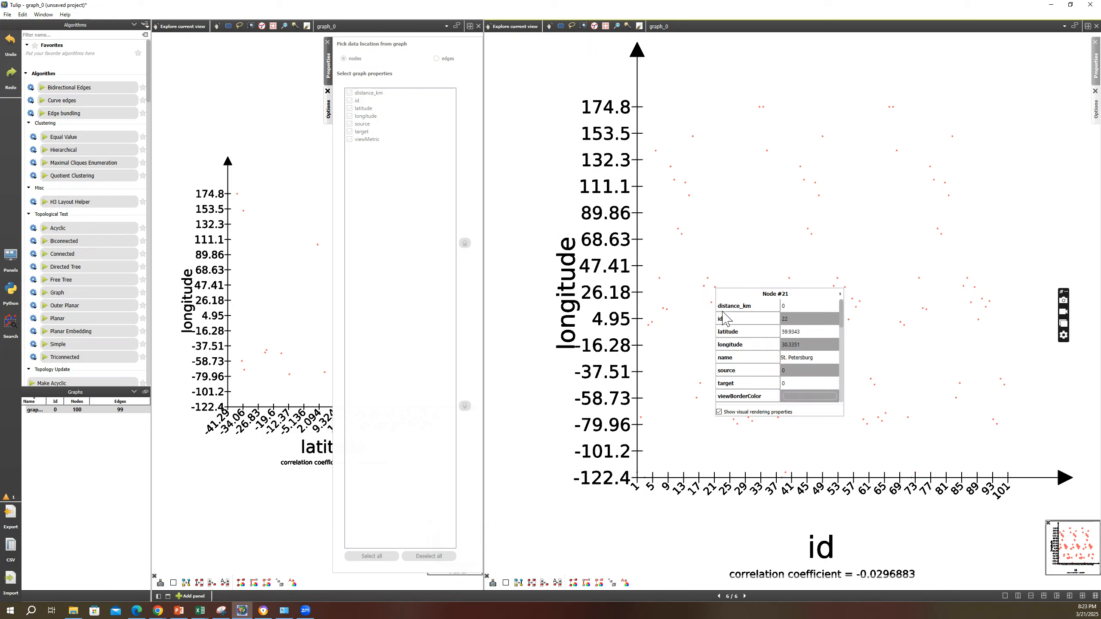